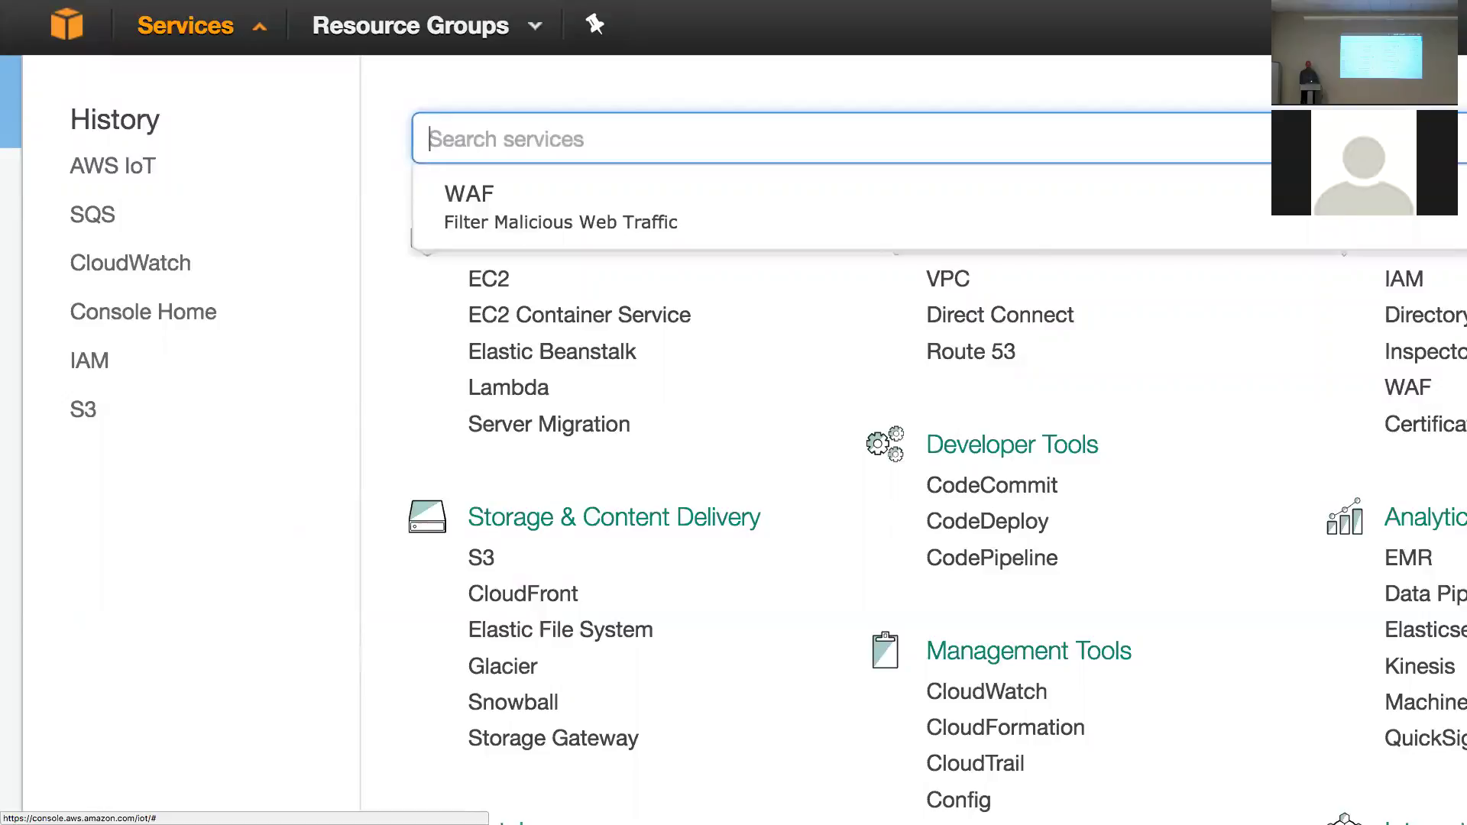
- Look up the IoT service, filter the AWS IoT resources to thing types, and open the details of SampleDeviceType
{"action": "type", "text": "ot"}
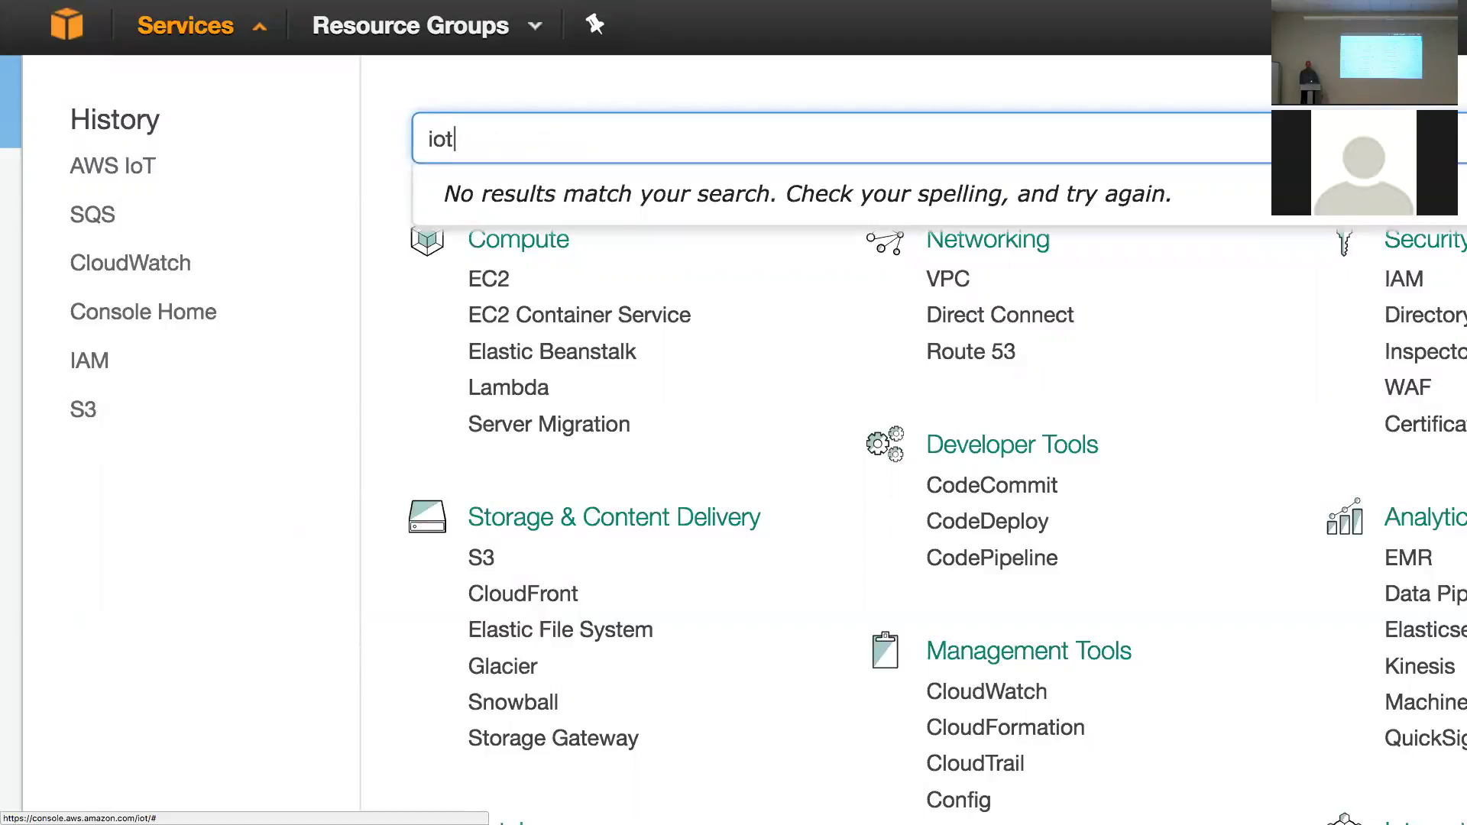
{"action": "key", "text": "Down"}
{"action": "key", "text": "Return"}
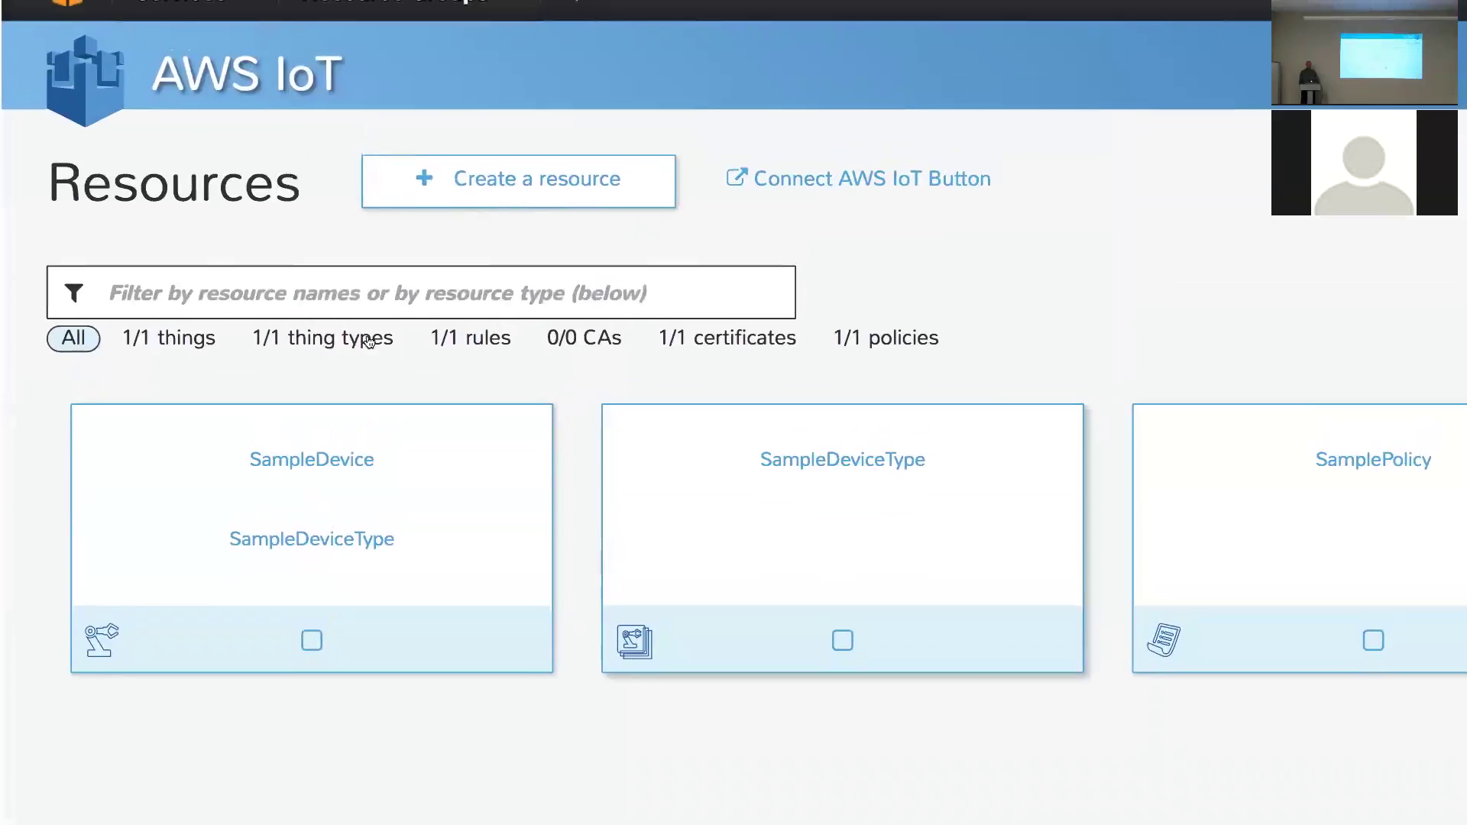
{"action": "left_click", "coordinate": [314, 344]}
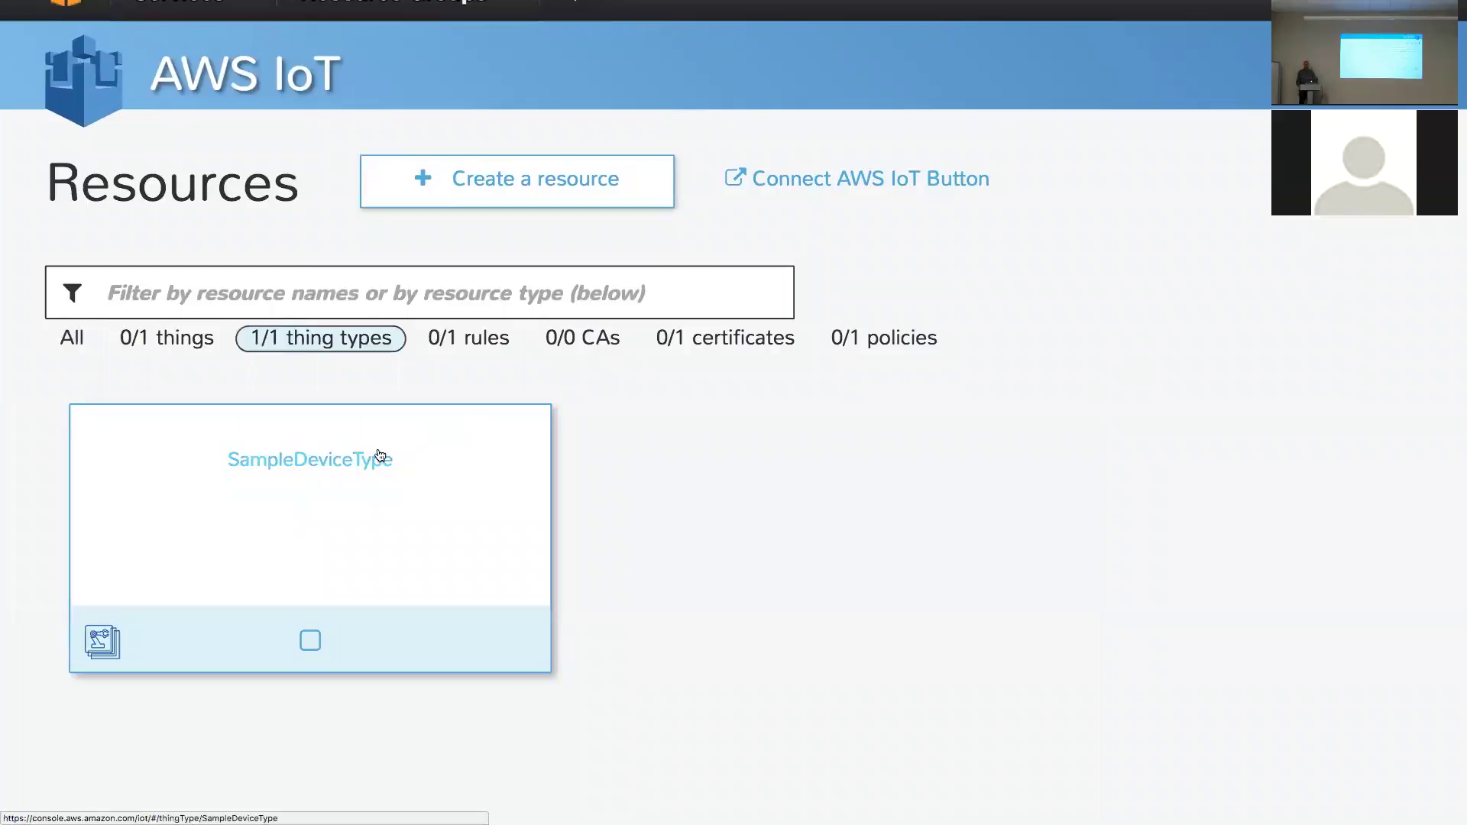
{"action": "left_click", "coordinate": [355, 461]}
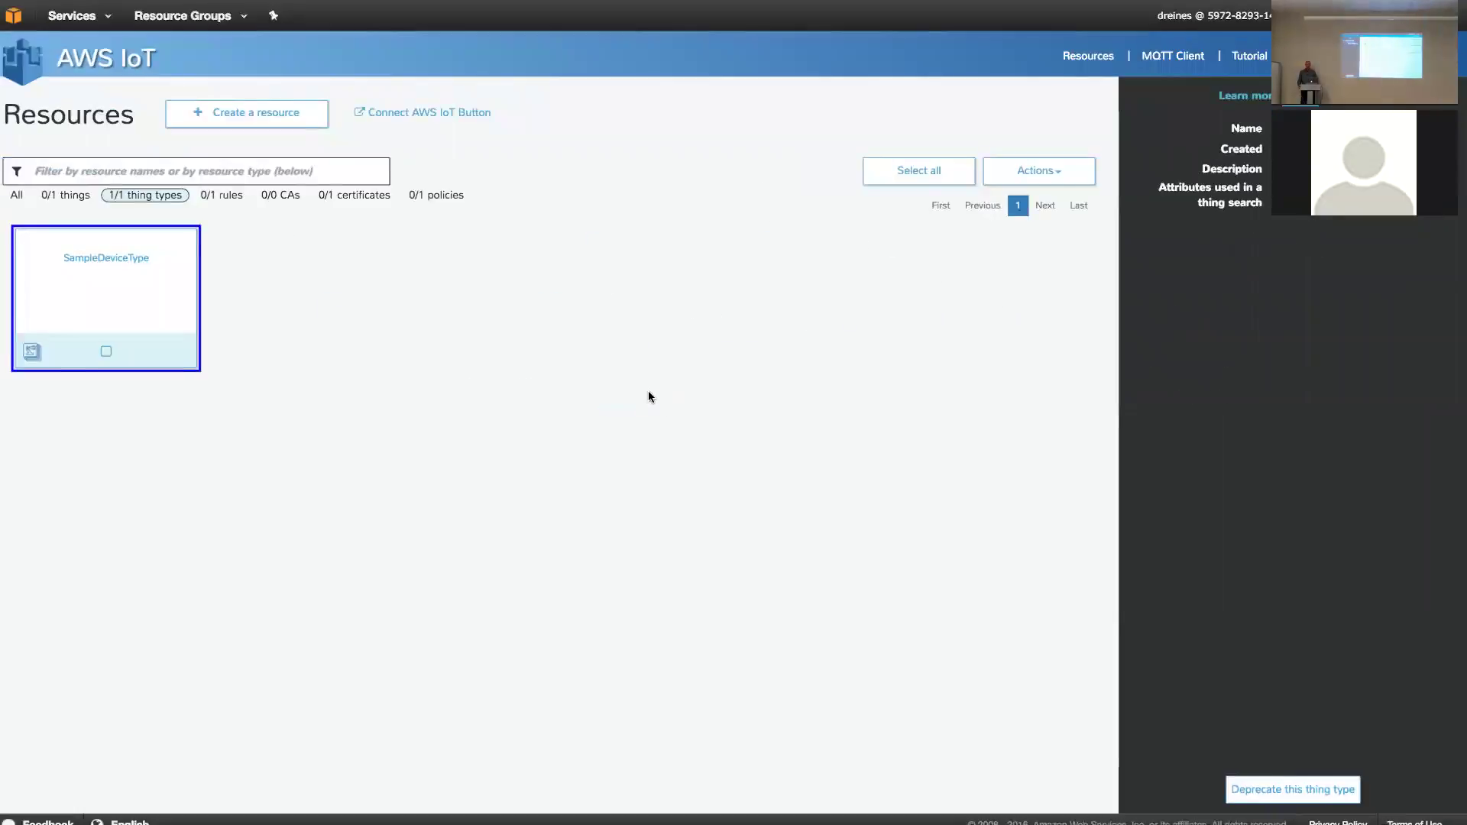
- Start creating a thing type named MyType with the description Desc
{"action": "left_click", "coordinate": [304, 128]}
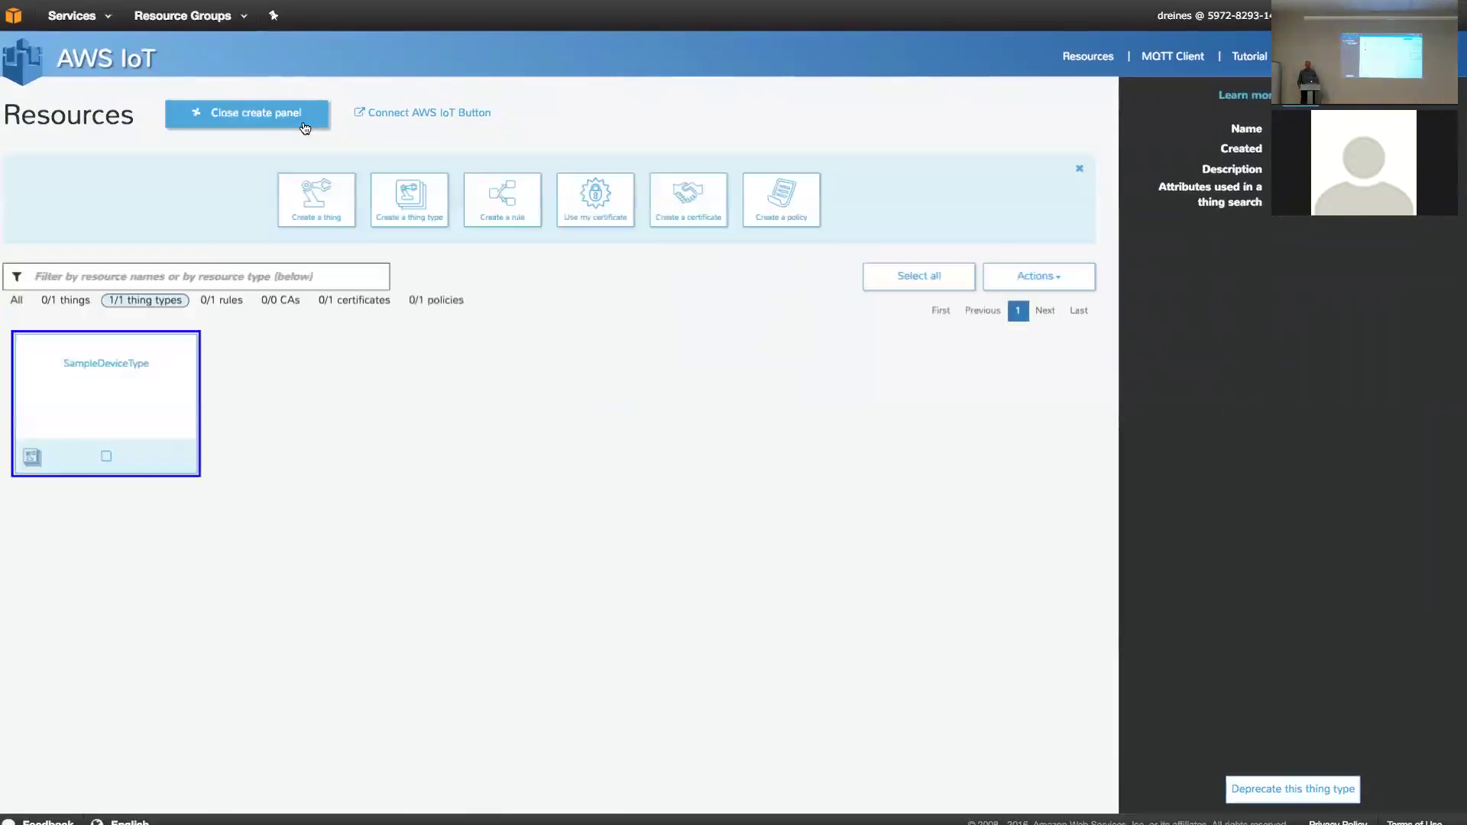
{"action": "left_click", "coordinate": [419, 205]}
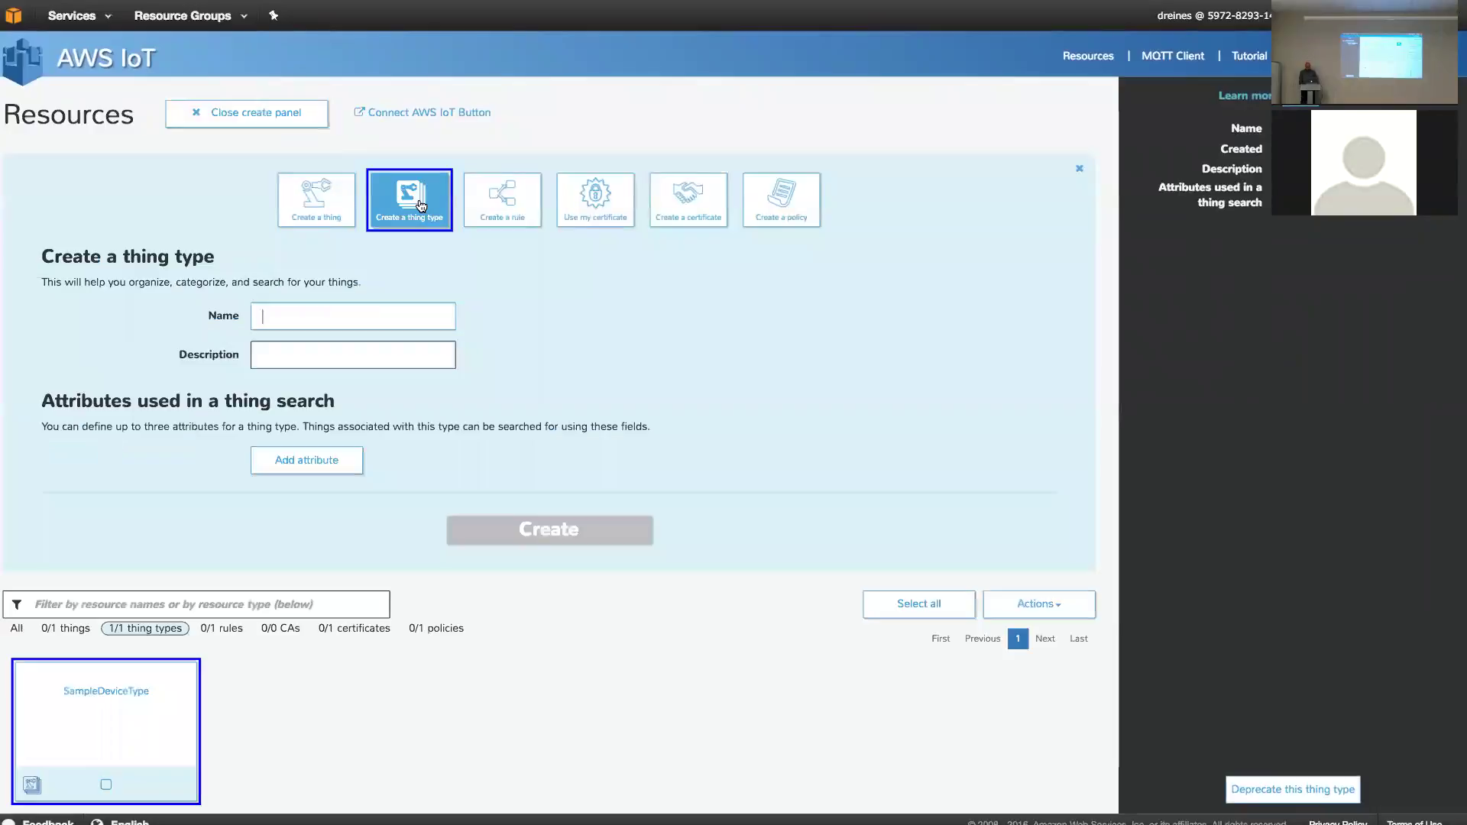
{"action": "type", "text": "MyTy;e"}
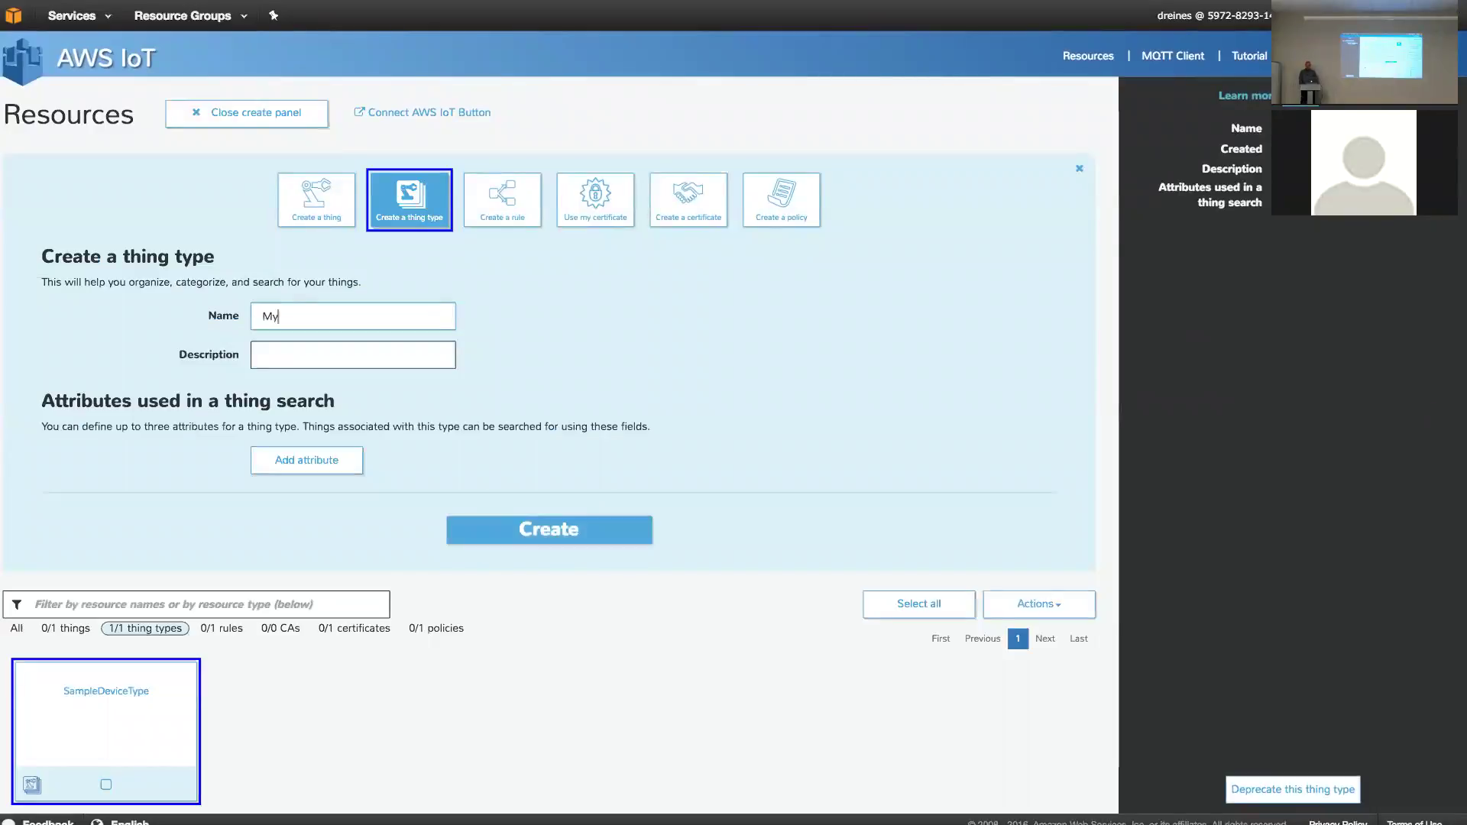
{"action": "key", "text": "BackSpace"}
{"action": "key", "text": "BackSpace"}
{"action": "type", "text": "pe"}
{"action": "key", "text": "Tab"}
{"action": "type", "text": "Desc"}
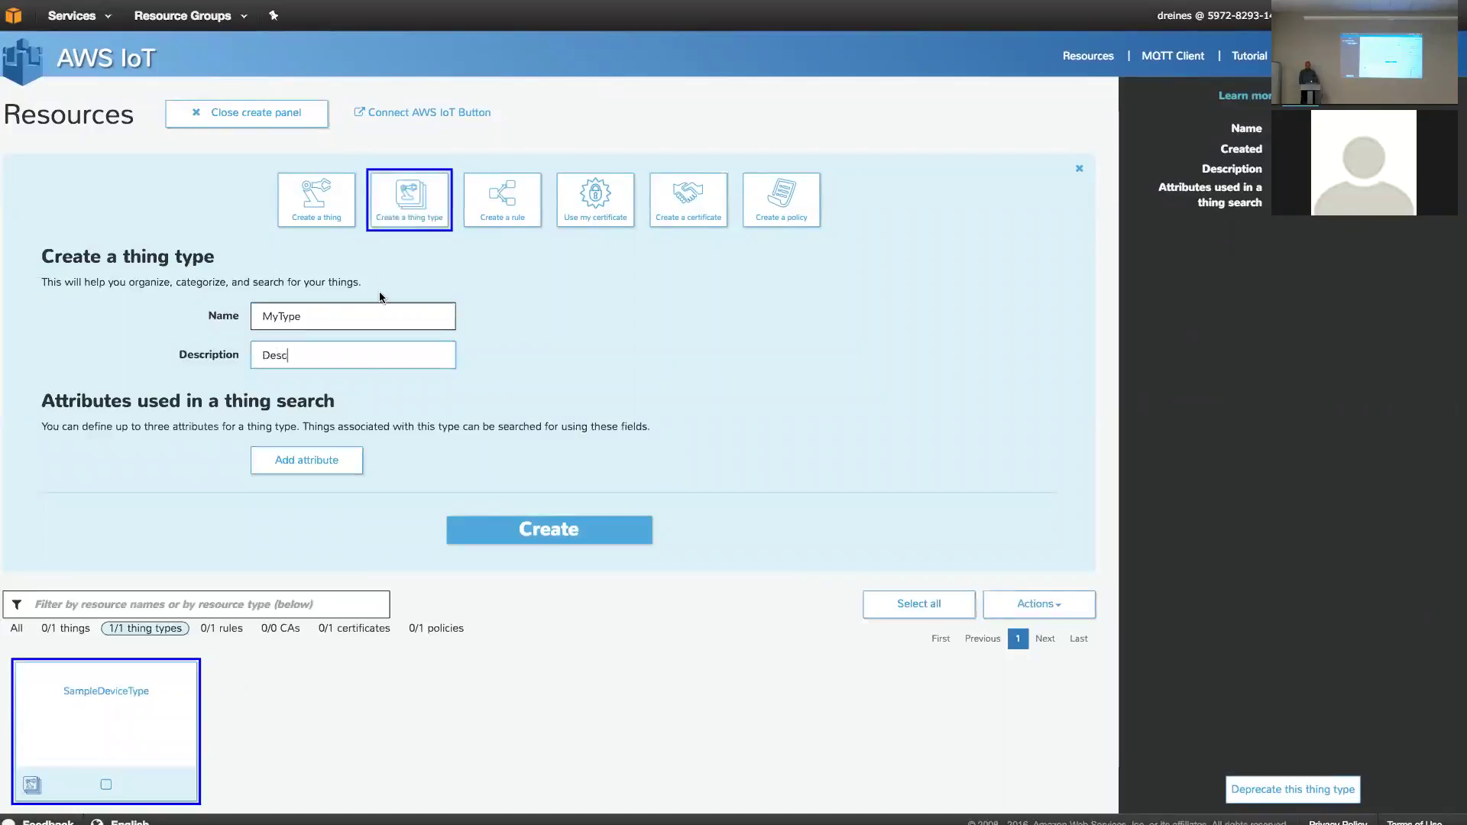
- Add three blank searchable attributes to the new thing type, and discard the form without creating it
{"action": "left_click", "coordinate": [327, 458]}
{"action": "left_click", "coordinate": [321, 501]}
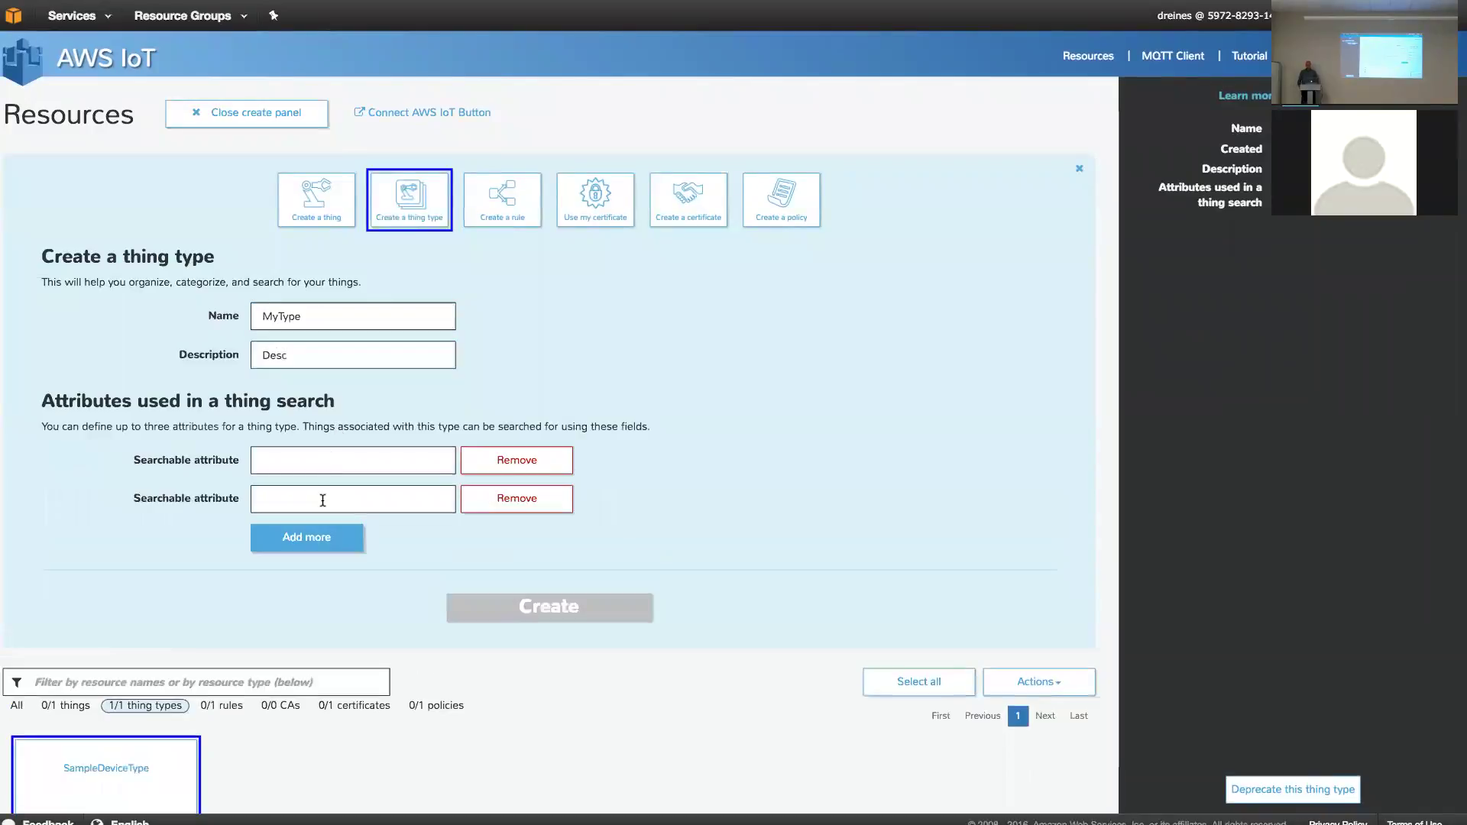
{"action": "left_click", "coordinate": [319, 550]}
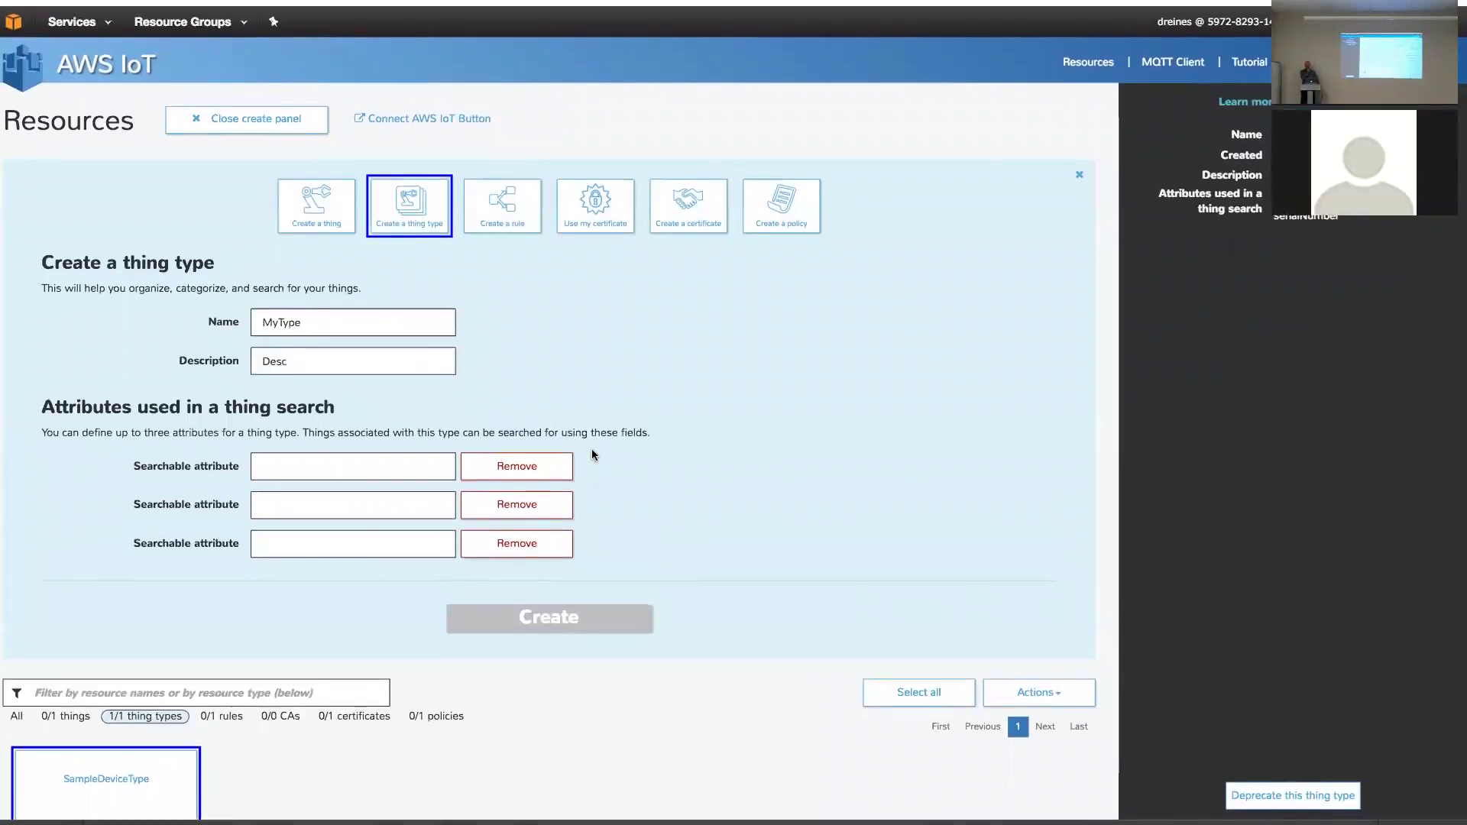
{"action": "left_click", "coordinate": [298, 128]}
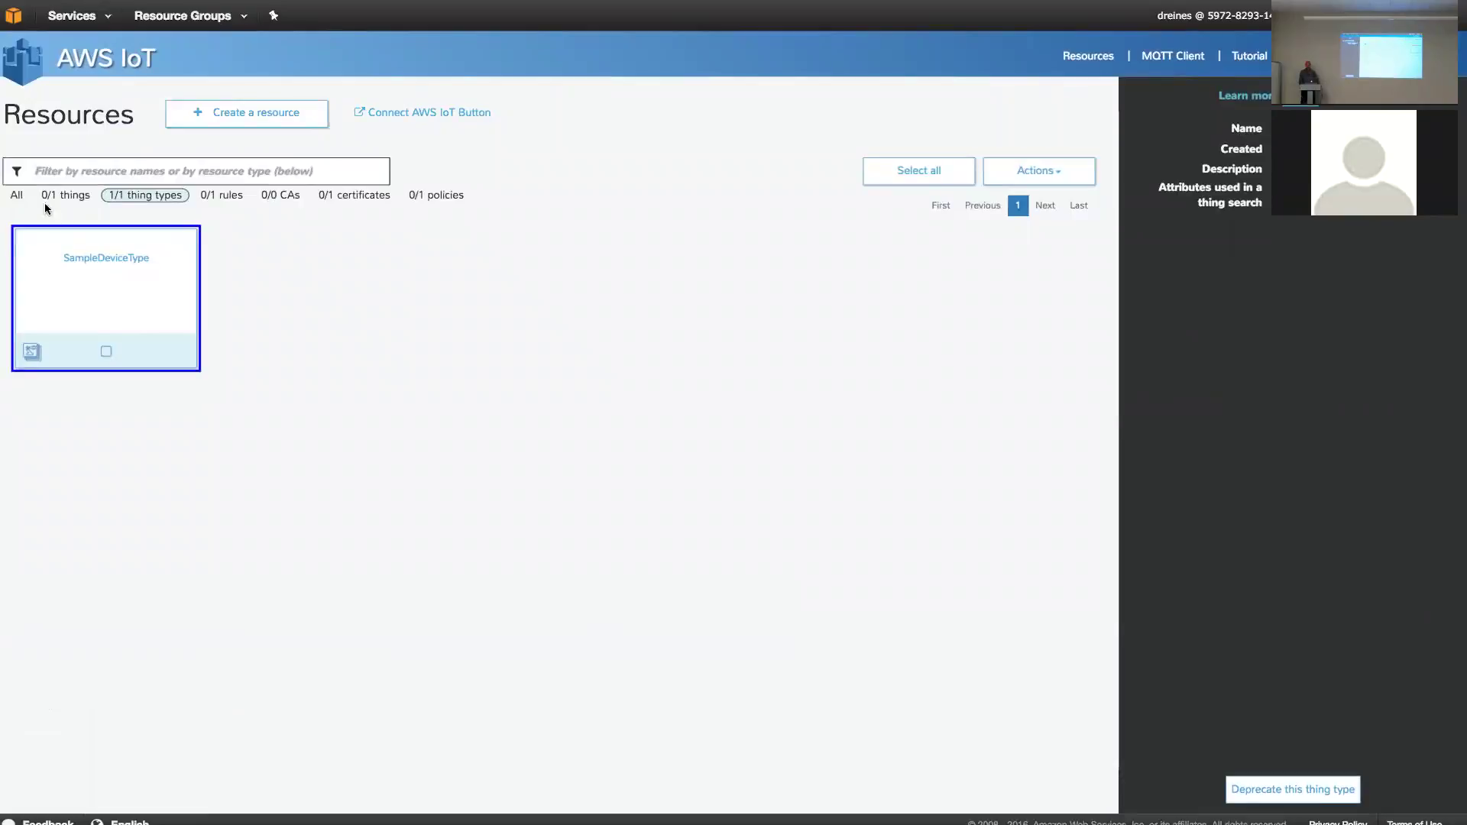
- Show all resource types again, and switch to the presentation to bring up the Create a Thing slide
{"action": "left_click", "coordinate": [17, 196]}
{"action": "key", "text": "super+Tab"}
{"action": "key", "text": "super+shift+Tab"}
{"action": "mouse_move", "coordinate": [409, 11]}
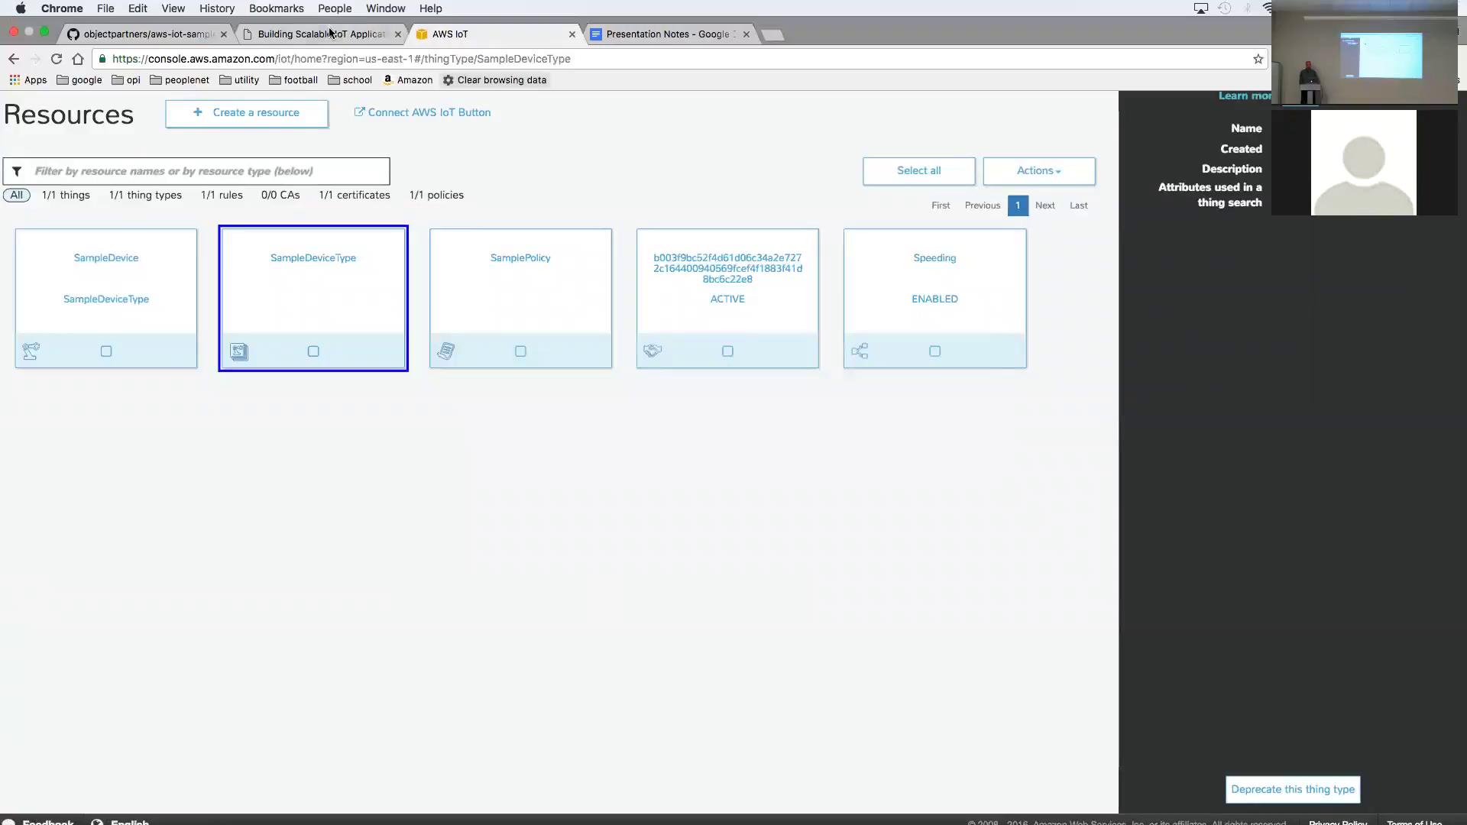
{"action": "left_click", "coordinate": [332, 34]}
{"action": "key", "text": "Down"}
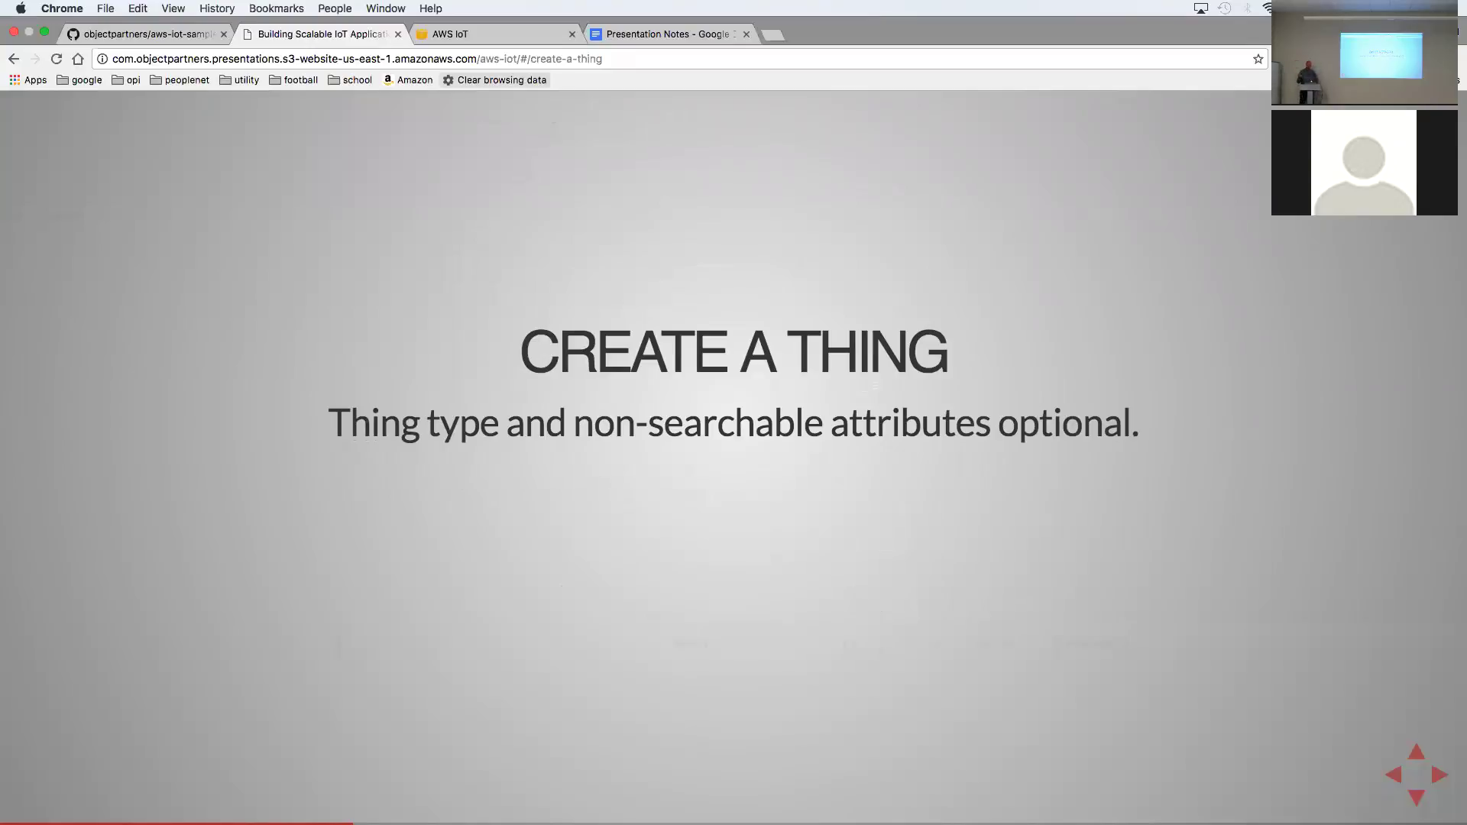
- Return to the AWS IoT console and examine SampleDevice's thing type, MQTT topic, attributes, linked certificates and shadow status
{"action": "left_click", "coordinate": [494, 39]}
{"action": "key", "text": "super+shift+f"}
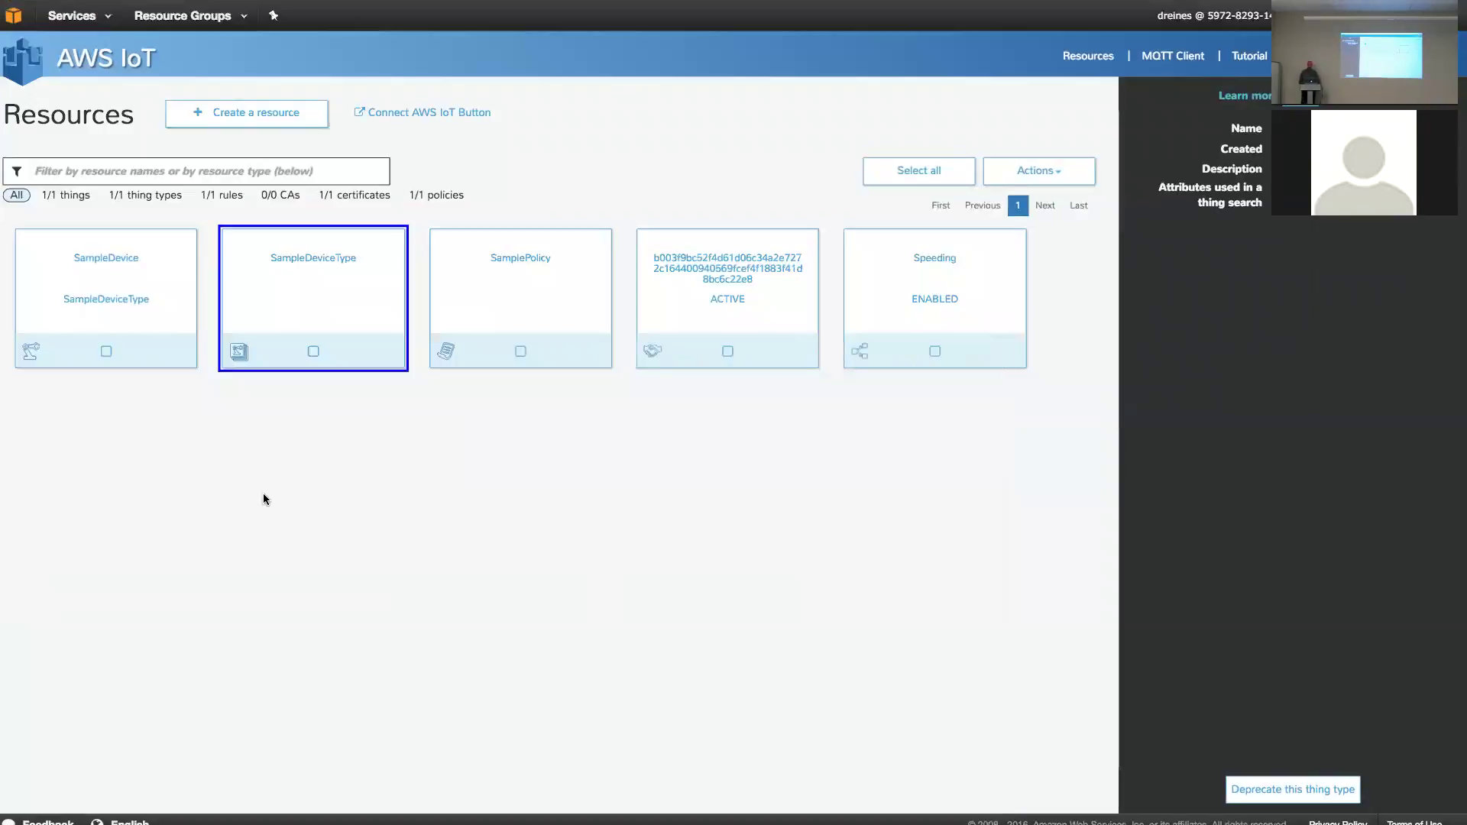
{"action": "left_click", "coordinate": [97, 276]}
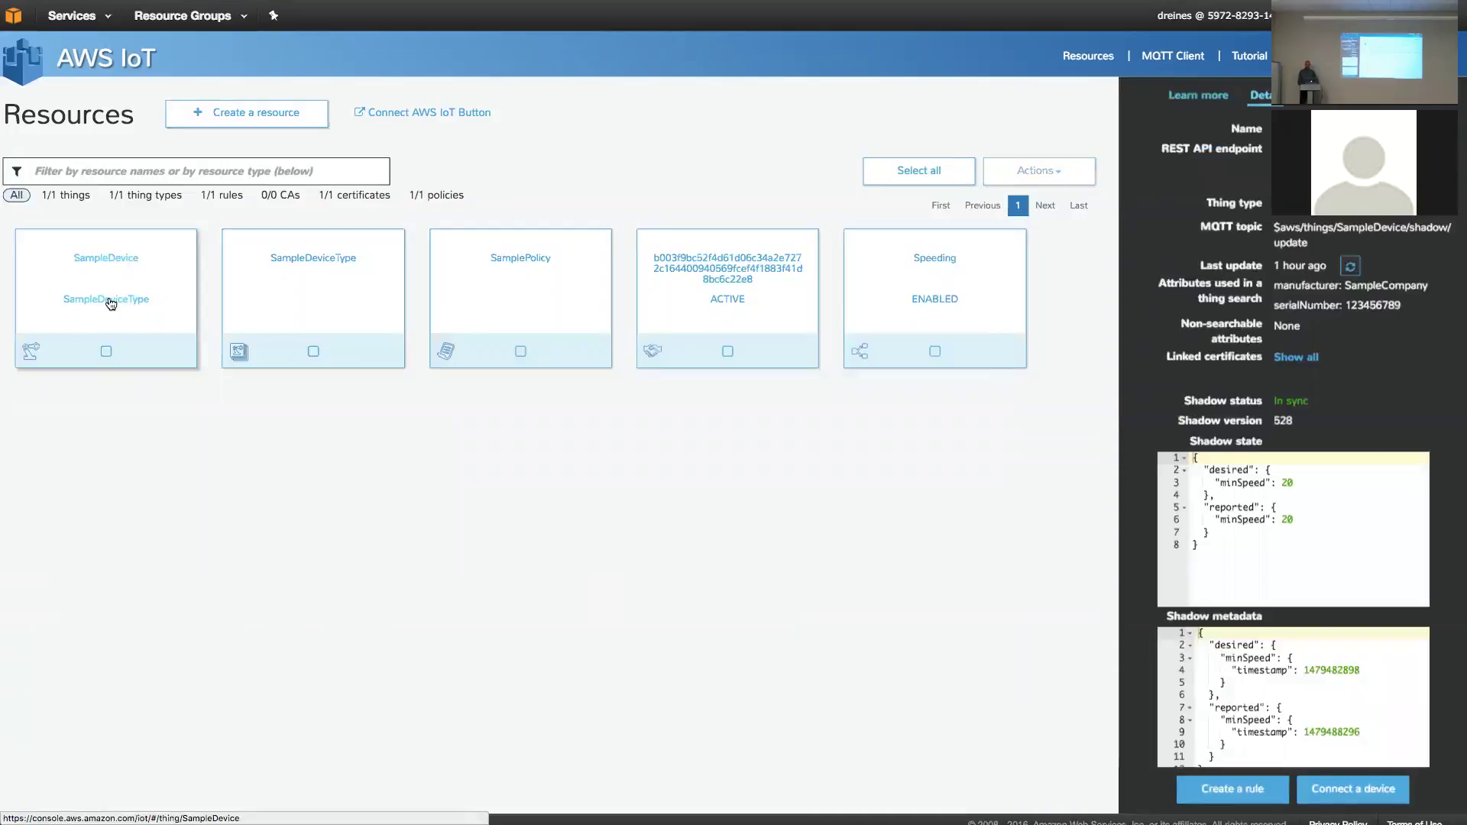
{"action": "scroll", "coordinate": [111, 304], "scroll_direction": "up", "scroll_amount": 5}
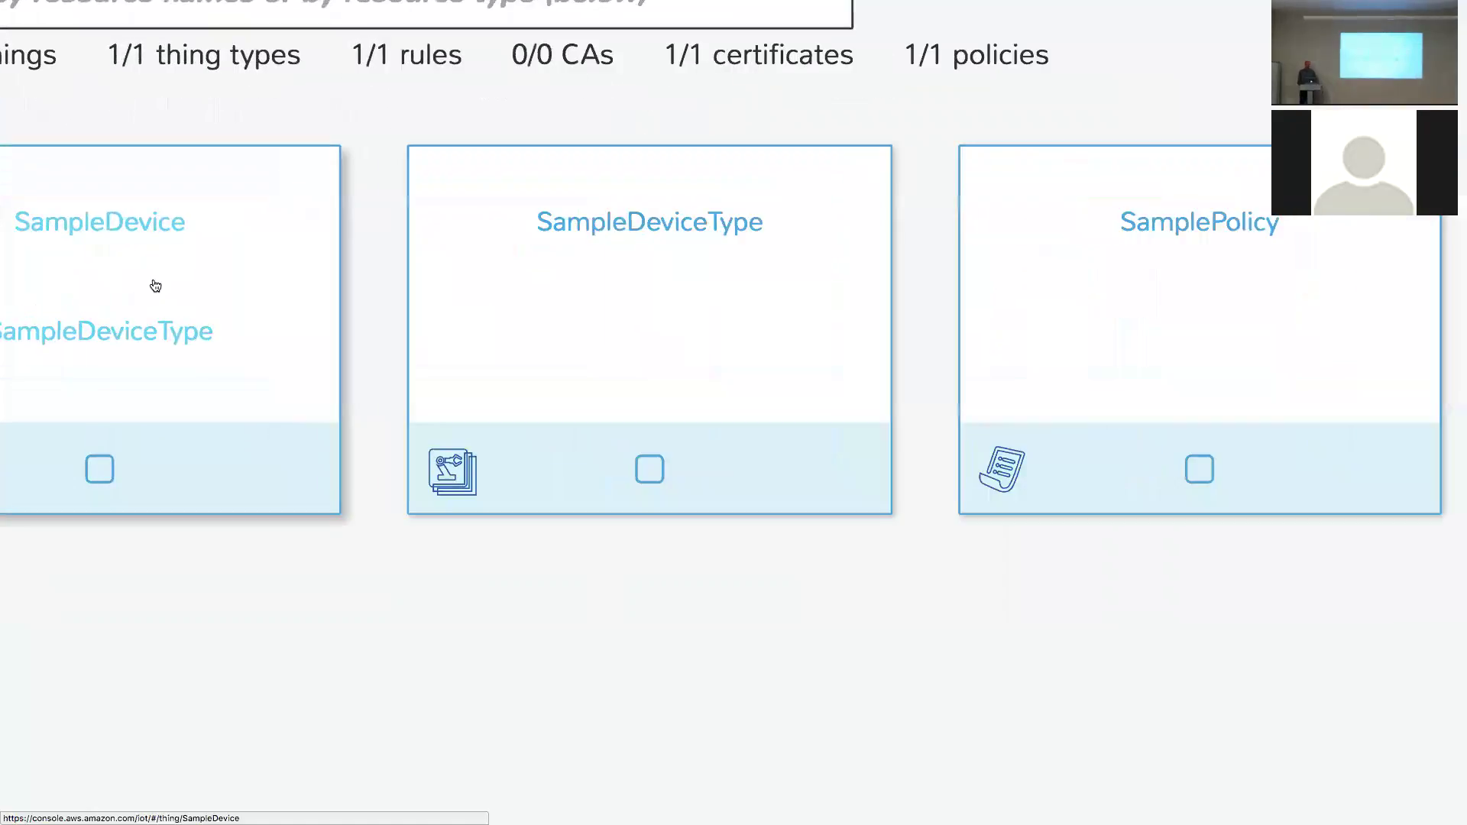
{"action": "scroll", "coordinate": [155, 286], "scroll_direction": "right", "scroll_amount": 15}
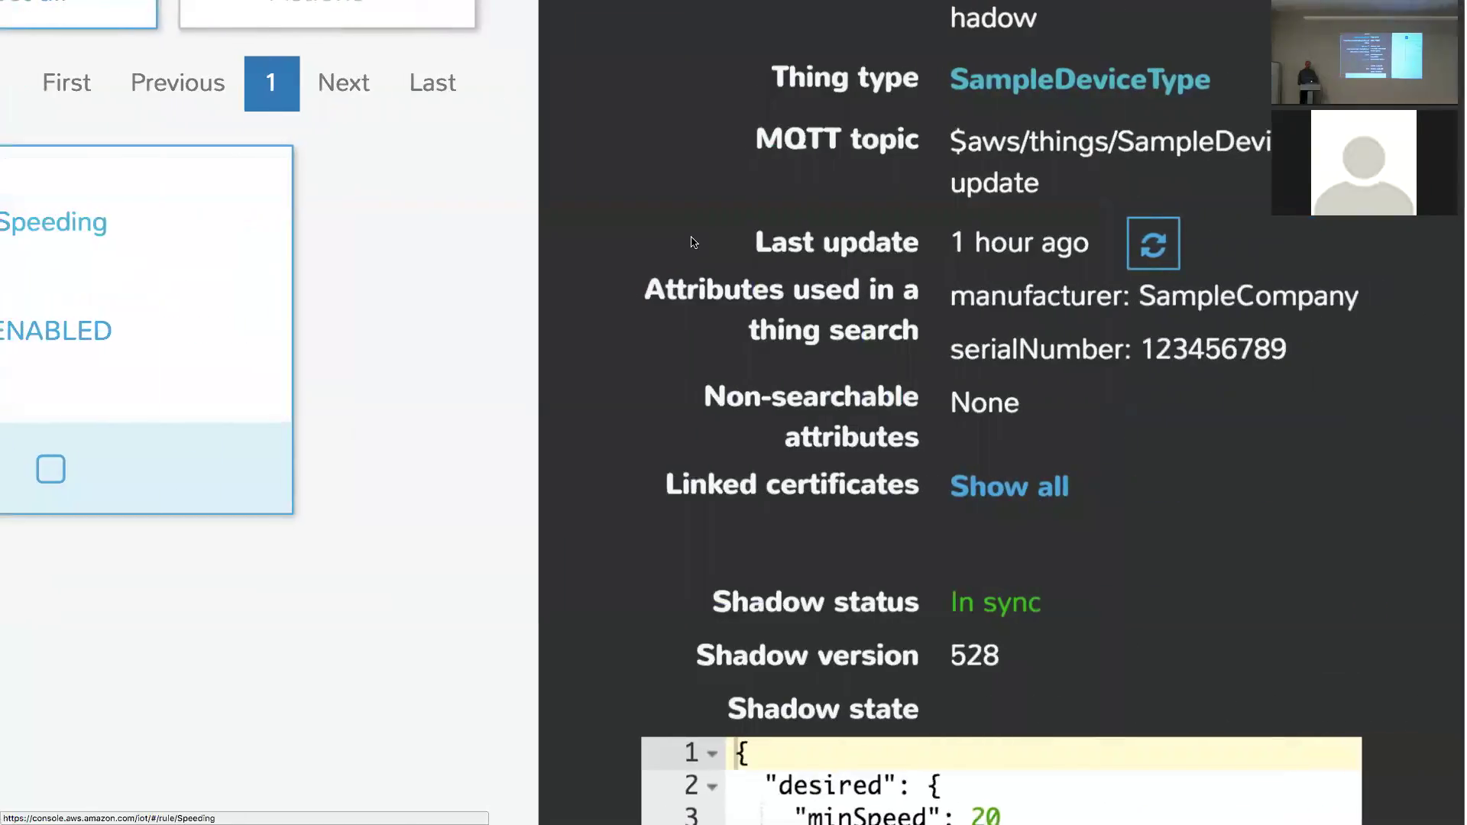
{"action": "scroll", "coordinate": [694, 243], "scroll_direction": "up", "scroll_amount": 5}
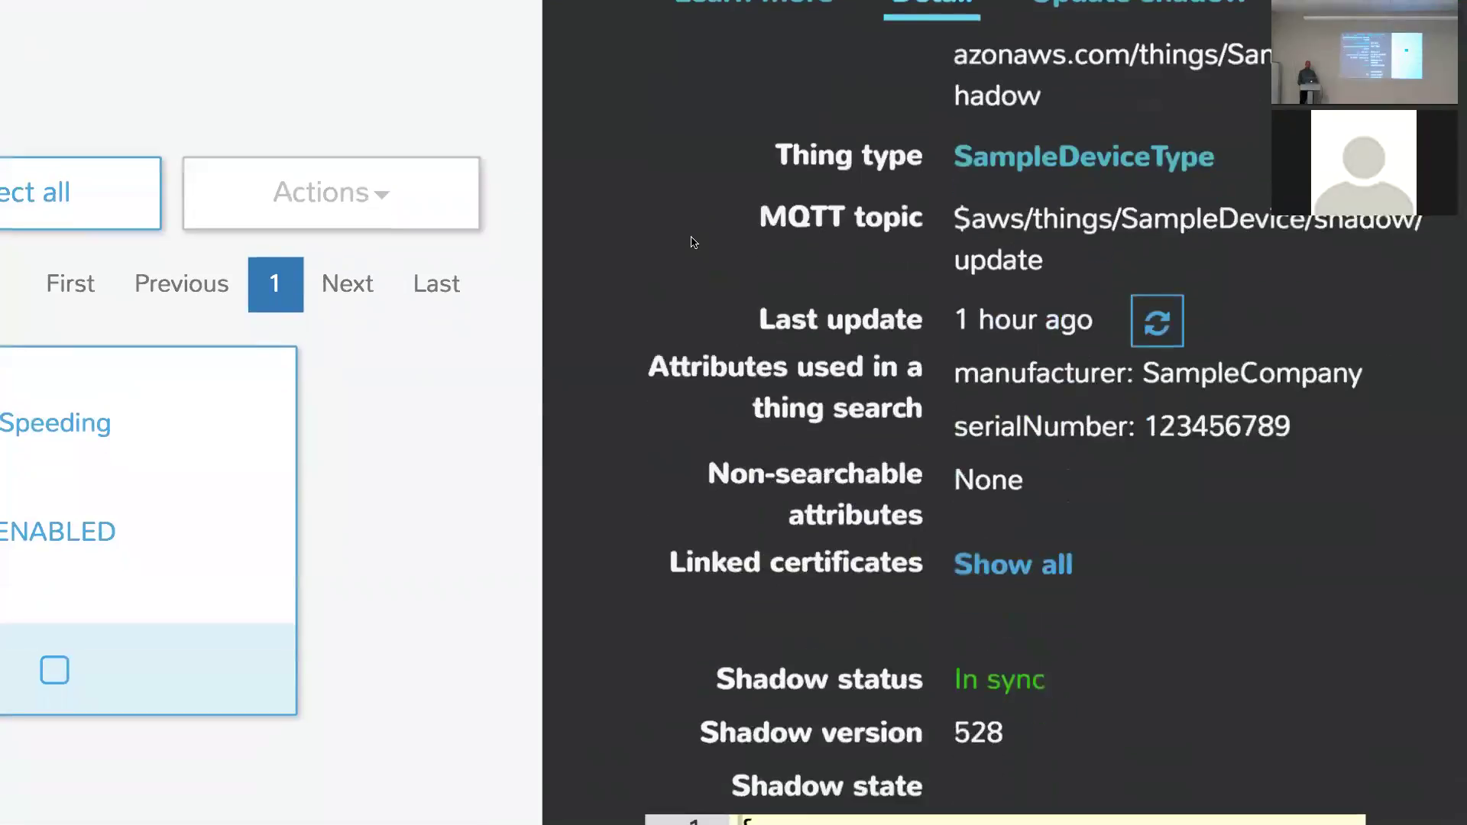
{"action": "scroll", "coordinate": [694, 242], "scroll_direction": "down", "scroll_amount": 1}
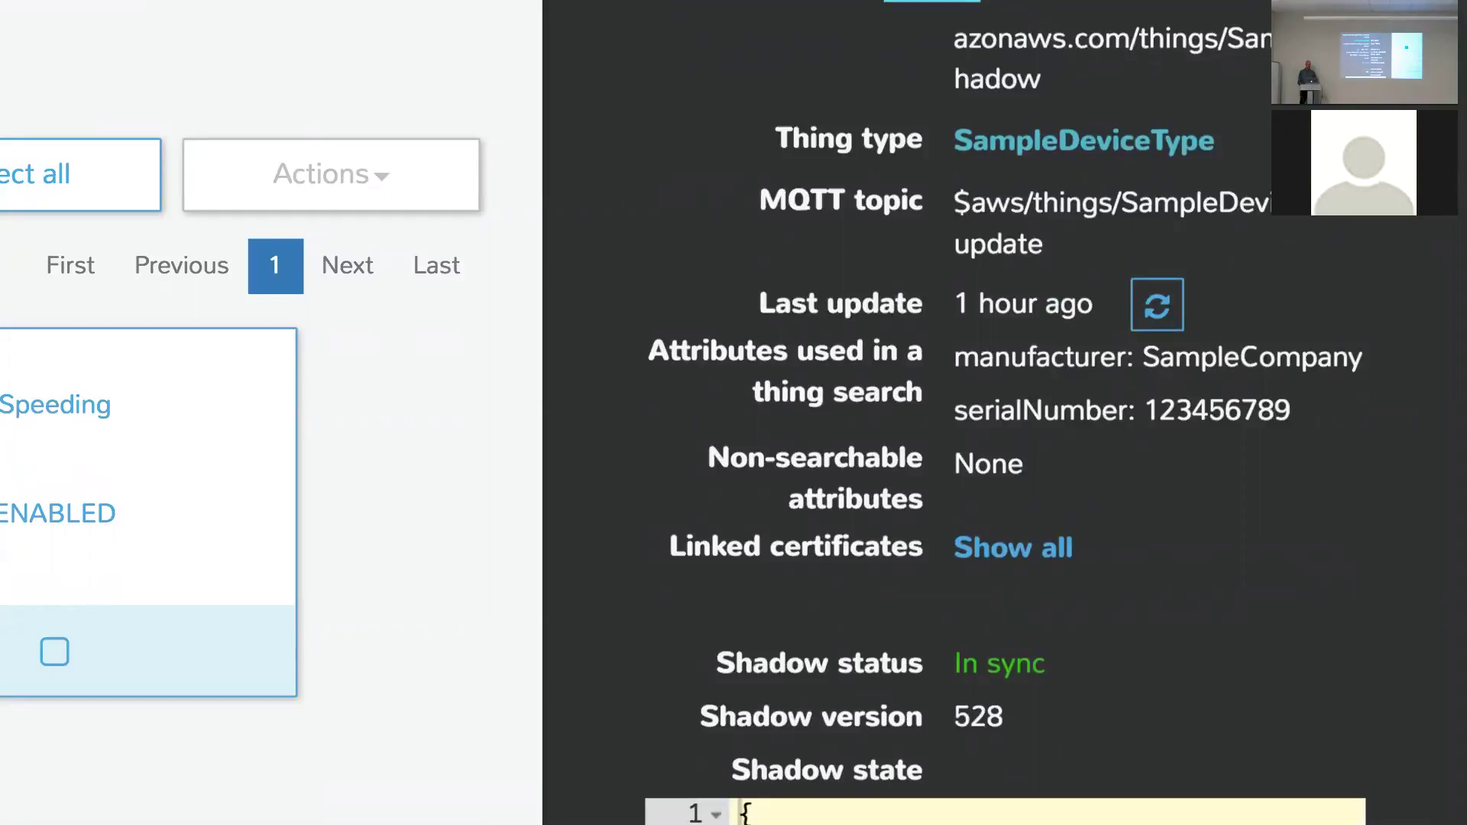
- Start creating a thing named MyDevice with the thing type SampleDeviceType
{"action": "left_click", "coordinate": [460, 415]}
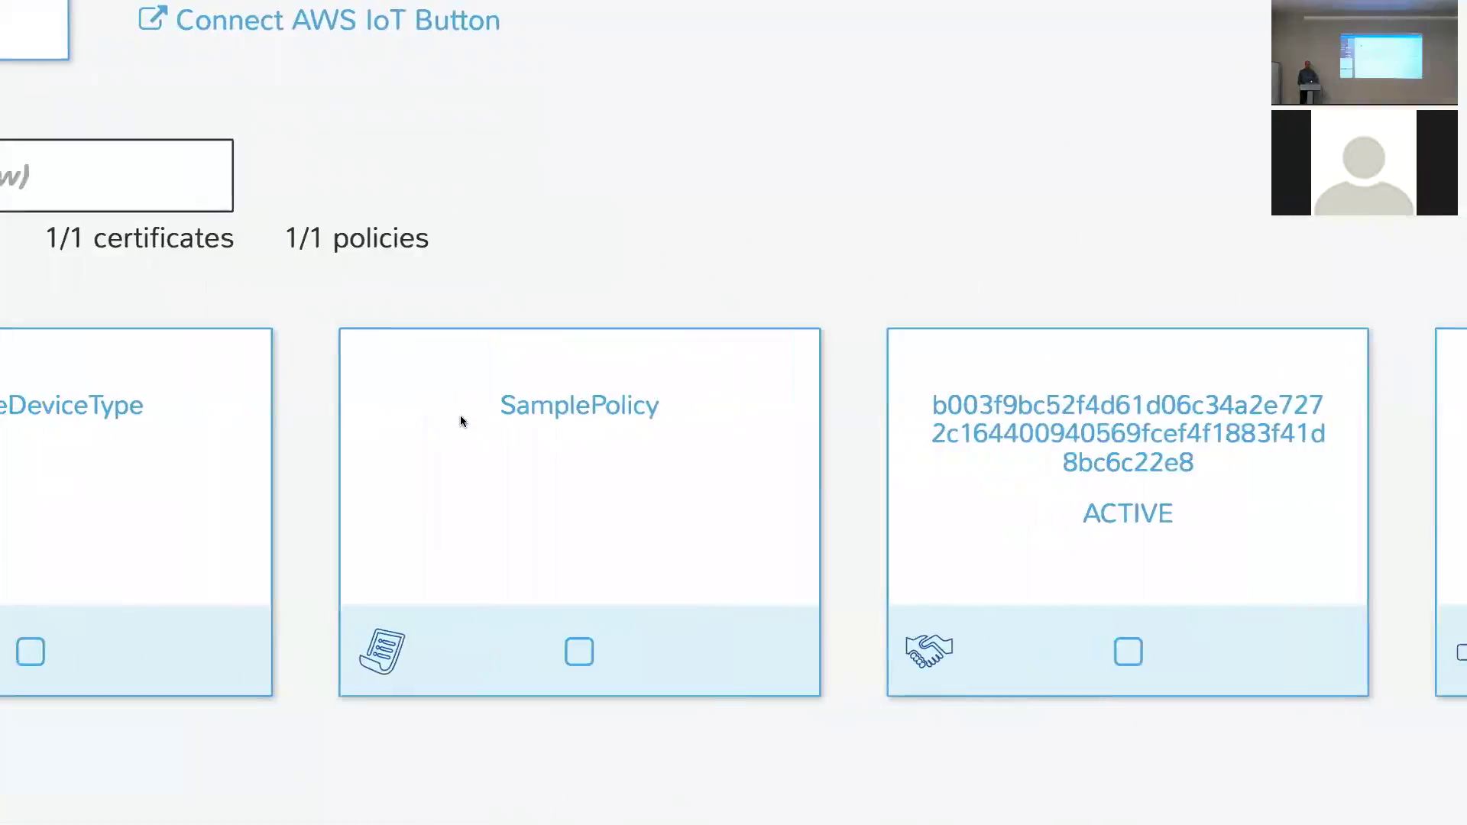
{"action": "left_click", "coordinate": [243, 140]}
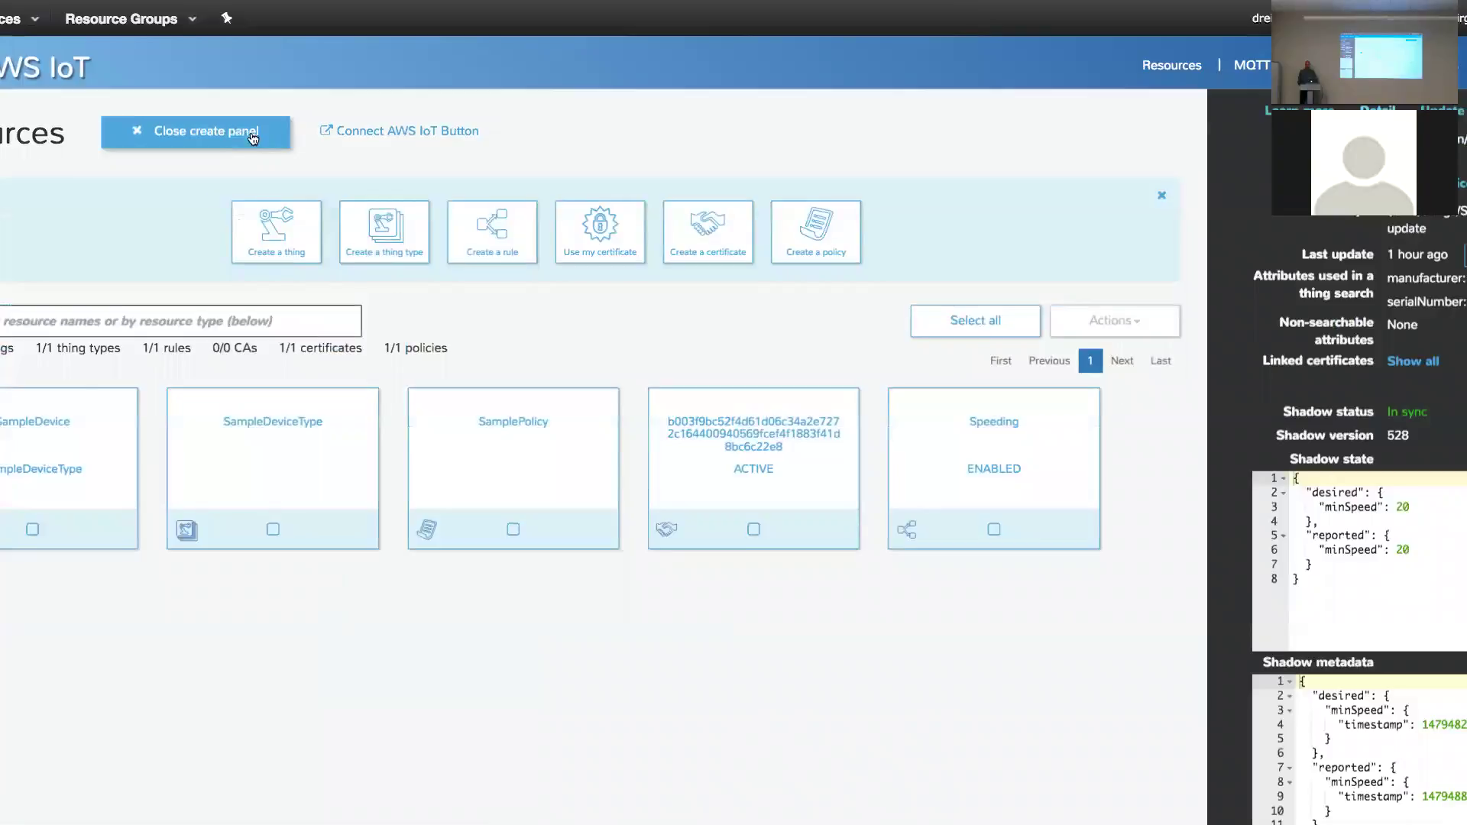
{"action": "left_click", "coordinate": [294, 231]}
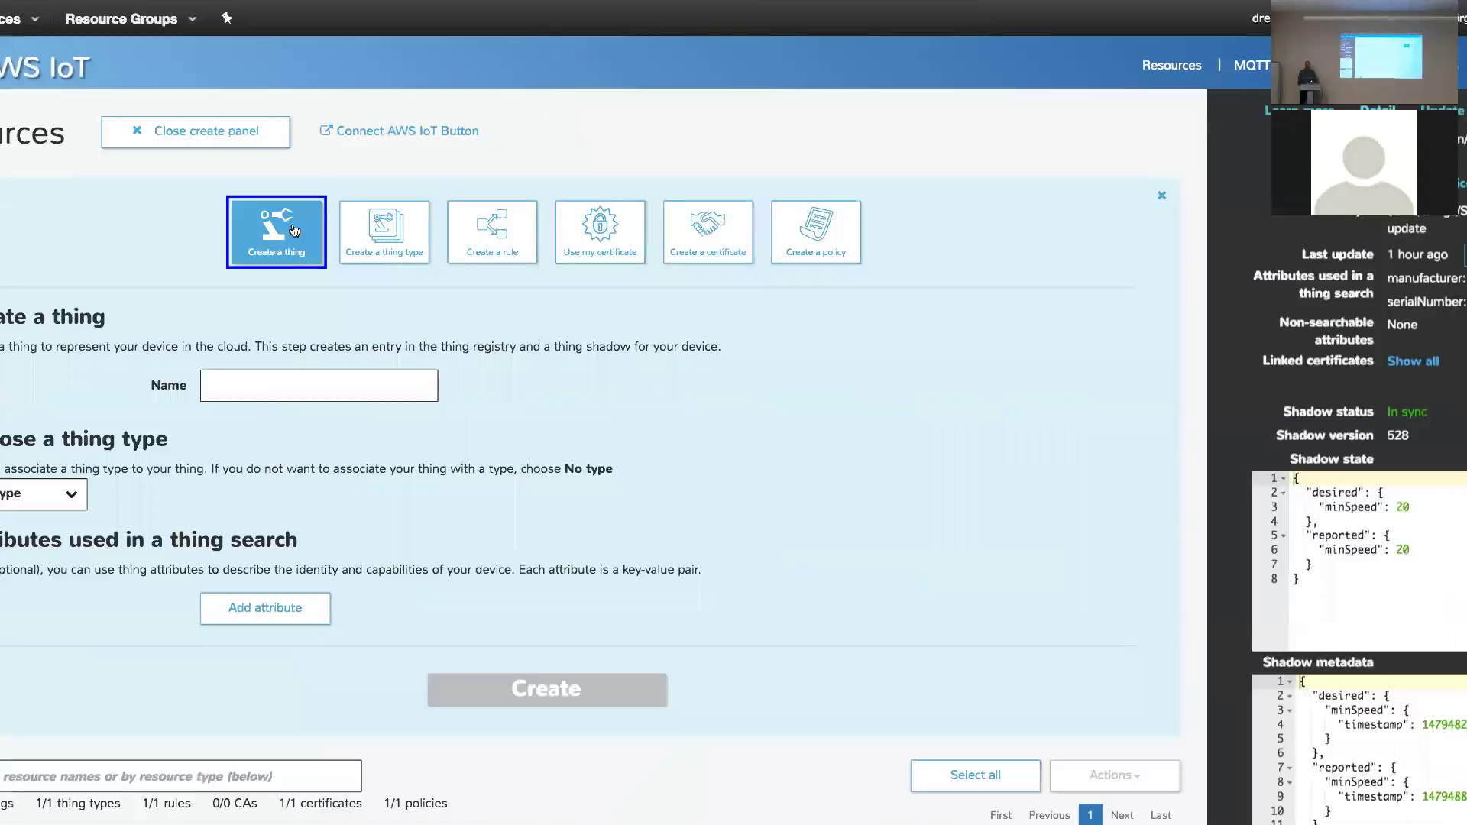
{"action": "left_click", "coordinate": [281, 390]}
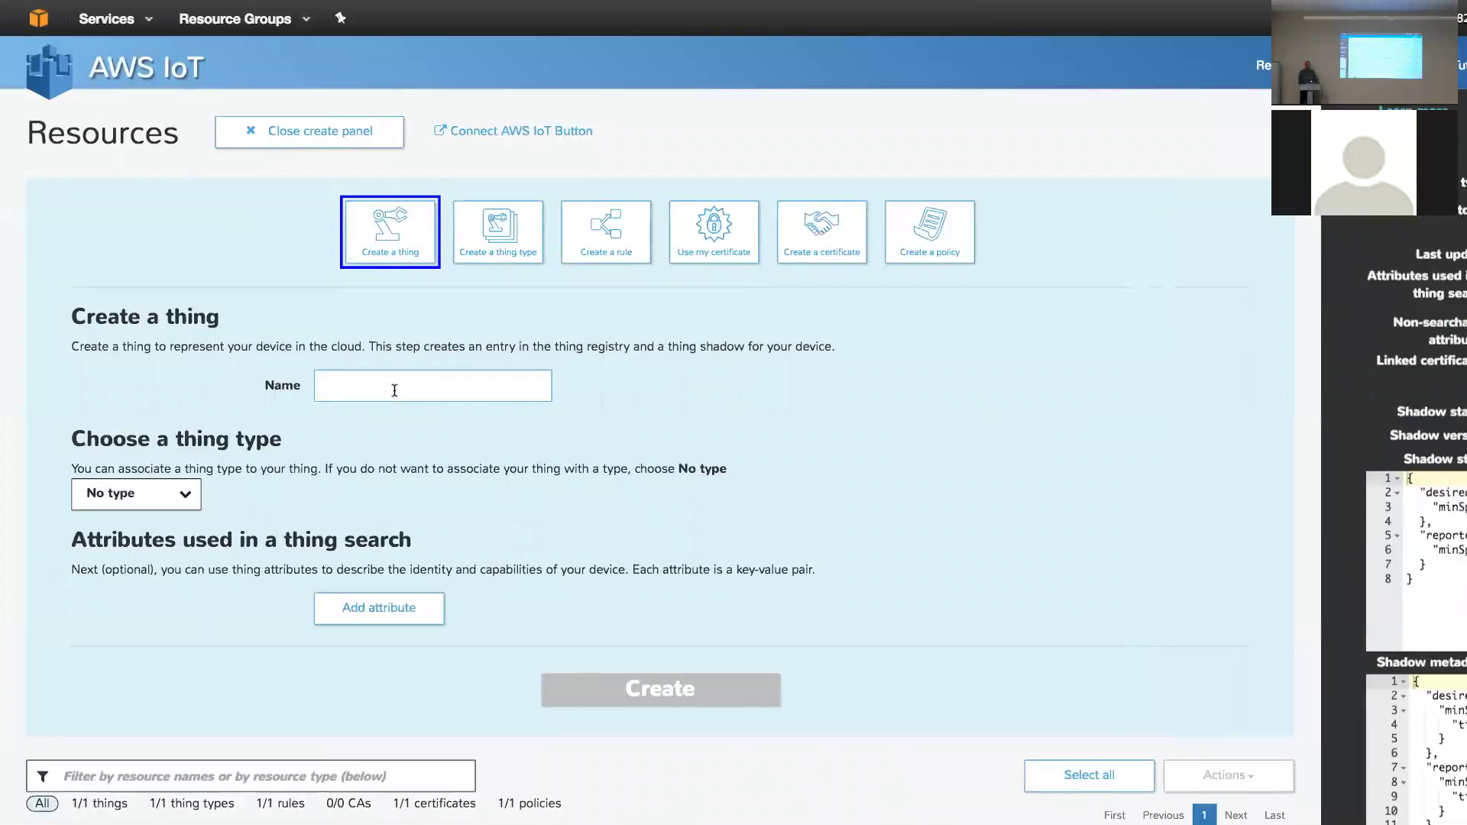
{"action": "type", "text": "MyDevice"}
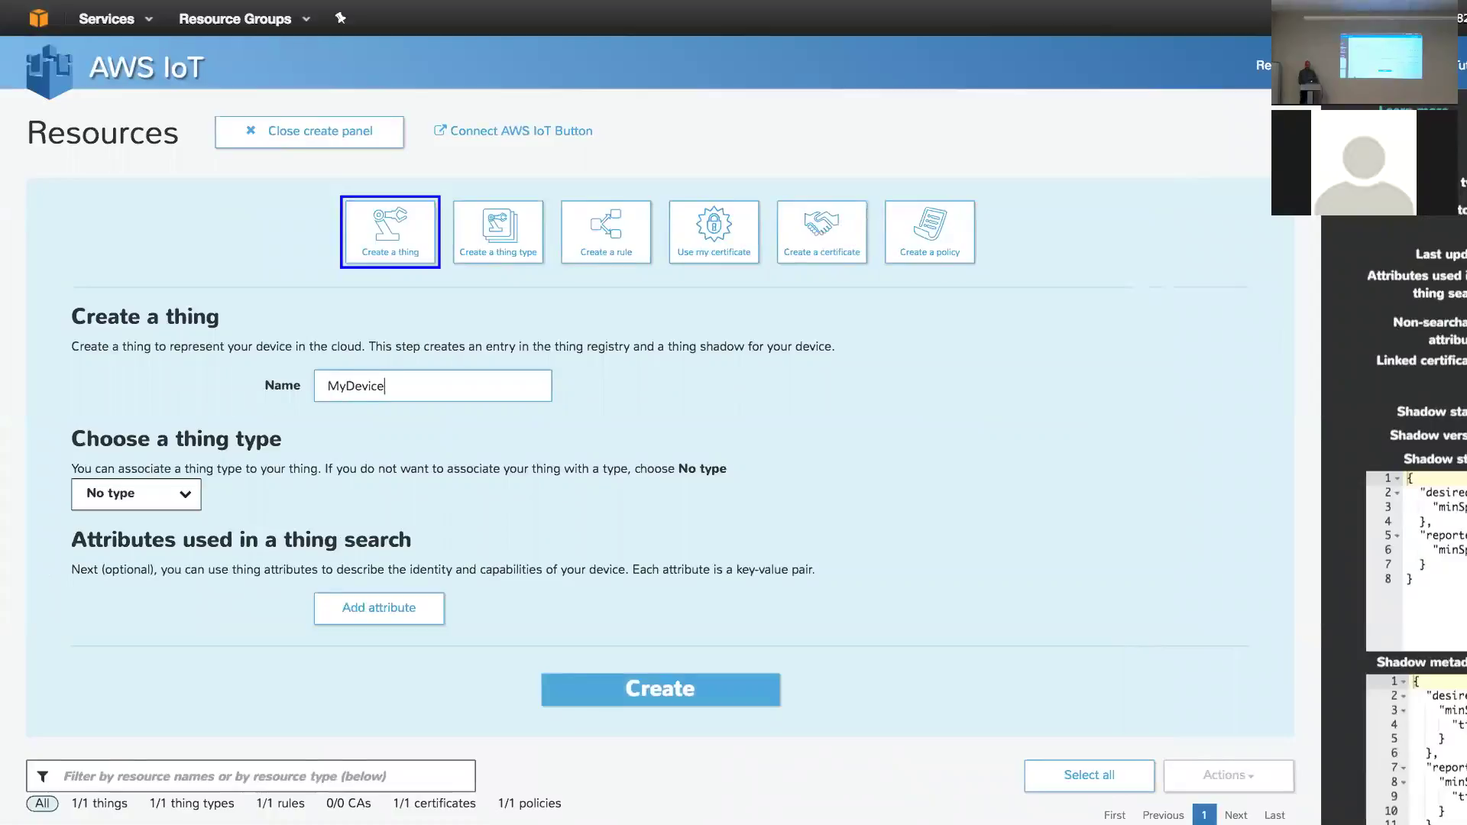
{"action": "left_click", "coordinate": [185, 493]}
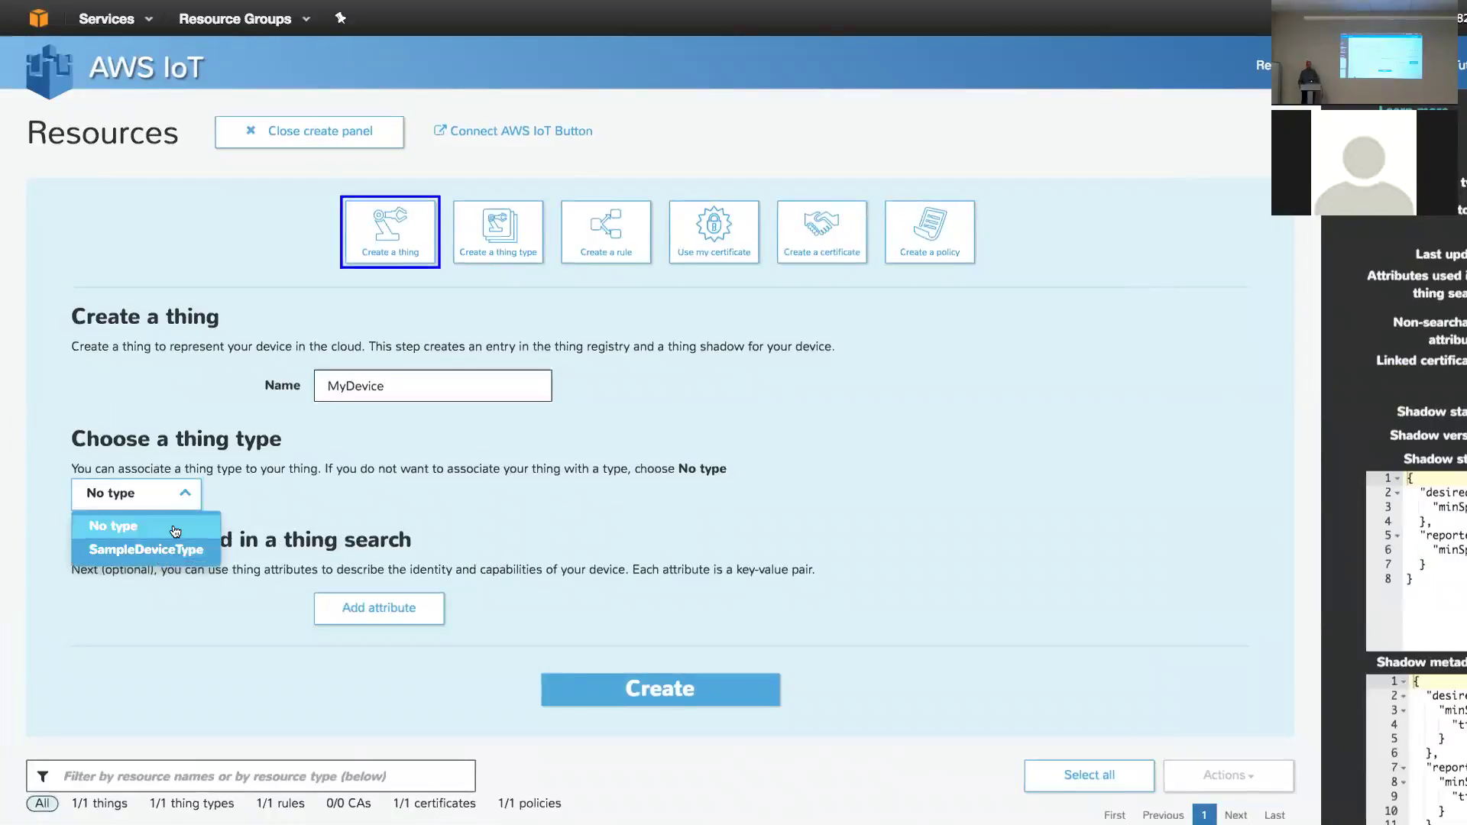
{"action": "left_click", "coordinate": [170, 551]}
- Add a blank non-searchable attribute to MyDevice, and discard the form without creating the thing
{"action": "scroll", "coordinate": [471, 552], "scroll_direction": "down", "scroll_amount": 2}
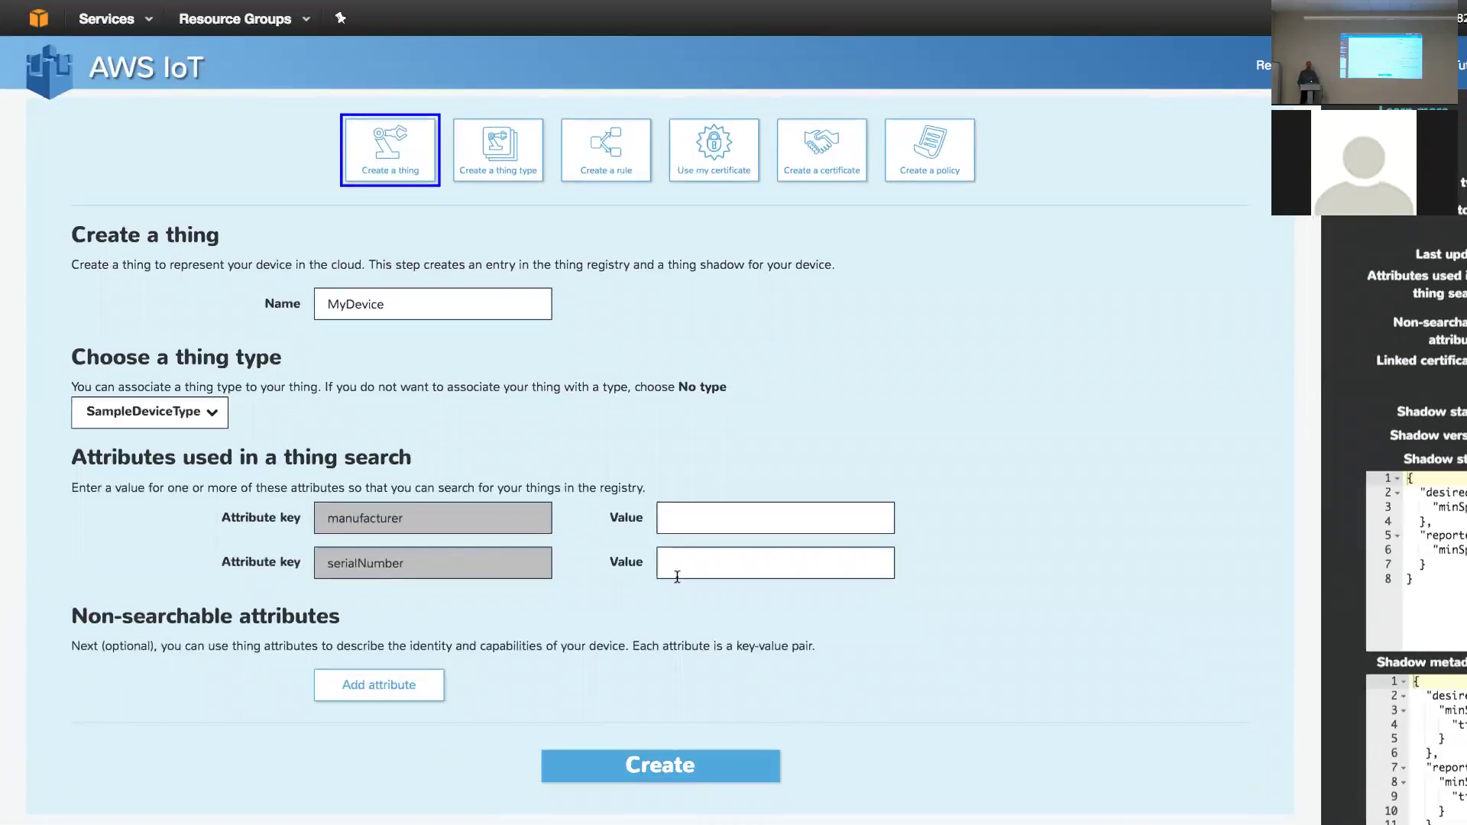
{"action": "scroll", "coordinate": [526, 654], "scroll_direction": "down", "scroll_amount": 2}
{"action": "left_click", "coordinate": [420, 626]}
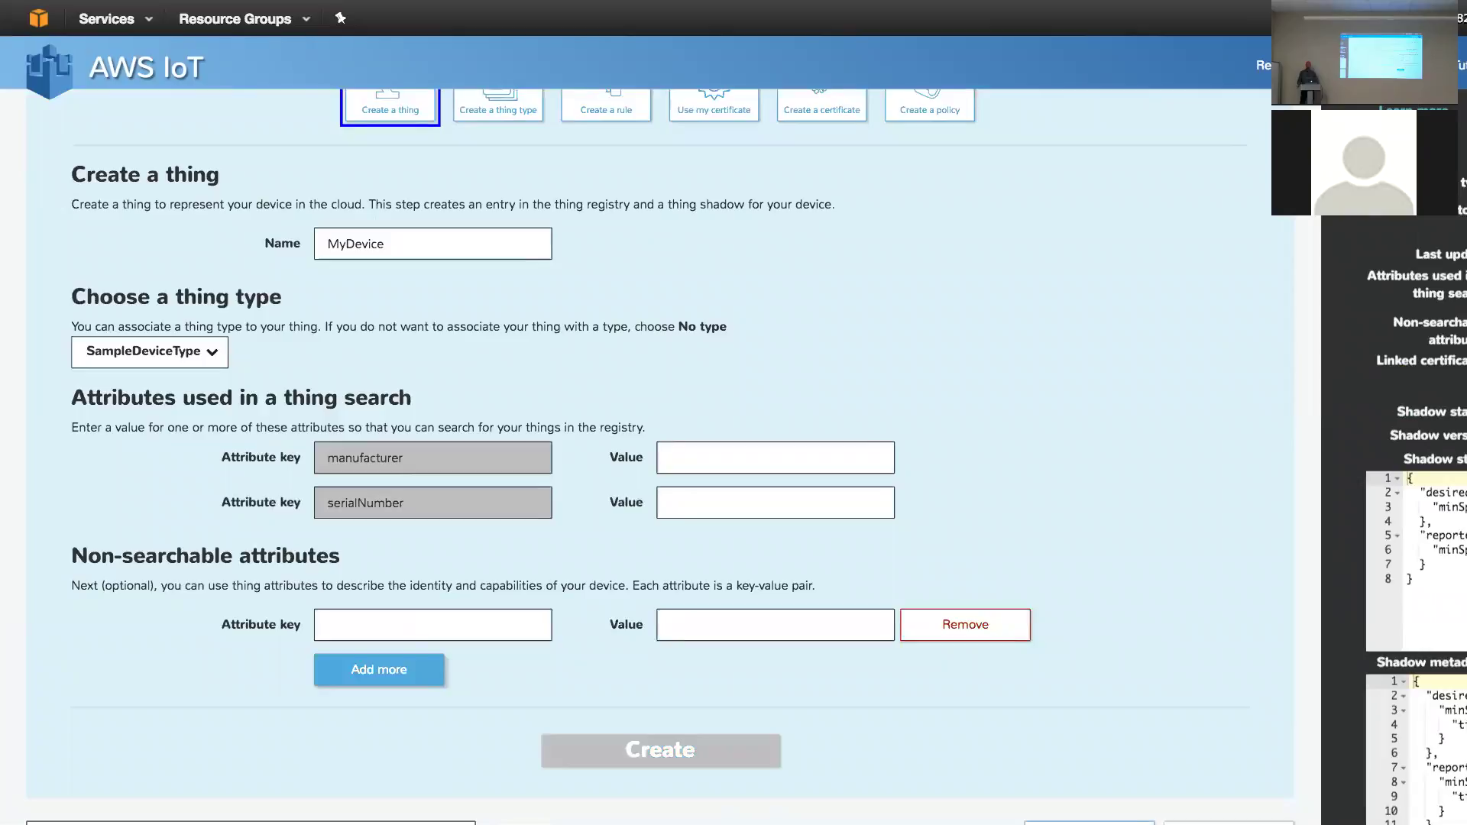
{"action": "scroll", "coordinate": [531, 549], "scroll_direction": "up", "scroll_amount": 4}
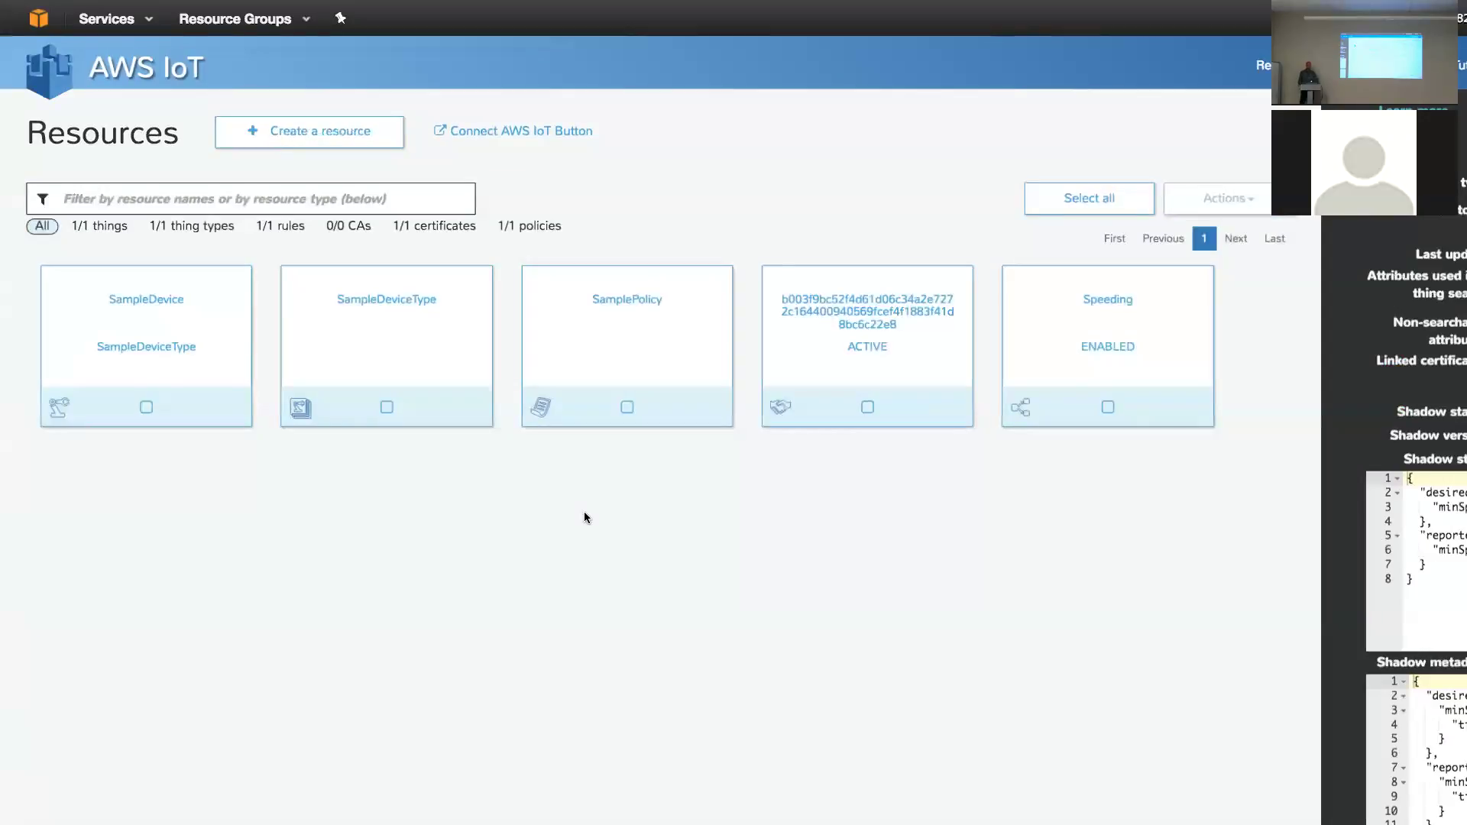
- Switch to the presentation and advance to the Create and Activate a Certificate slide
{"action": "mouse_move", "coordinate": [305, 6]}
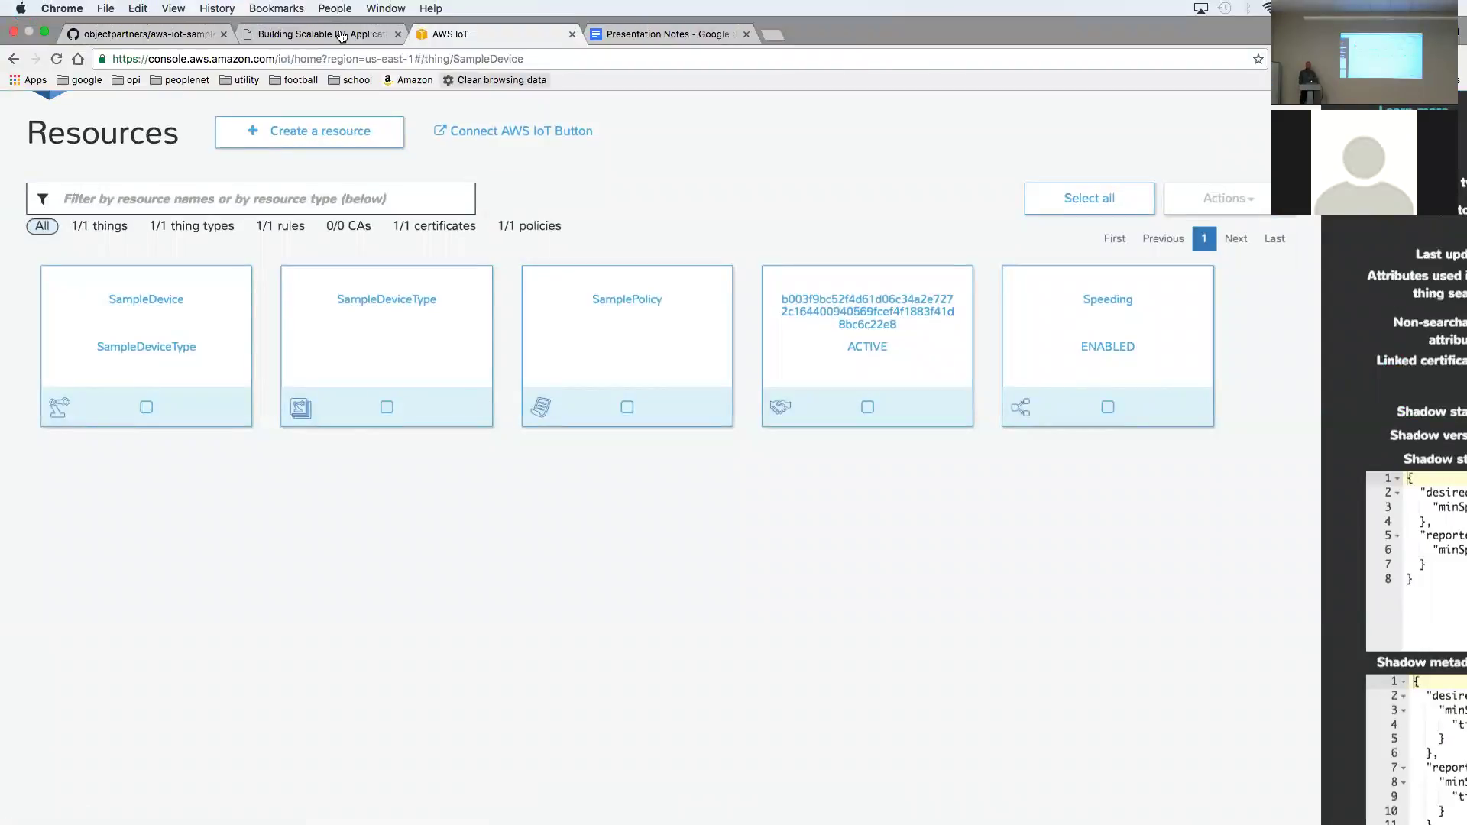
{"action": "left_click", "coordinate": [331, 35]}
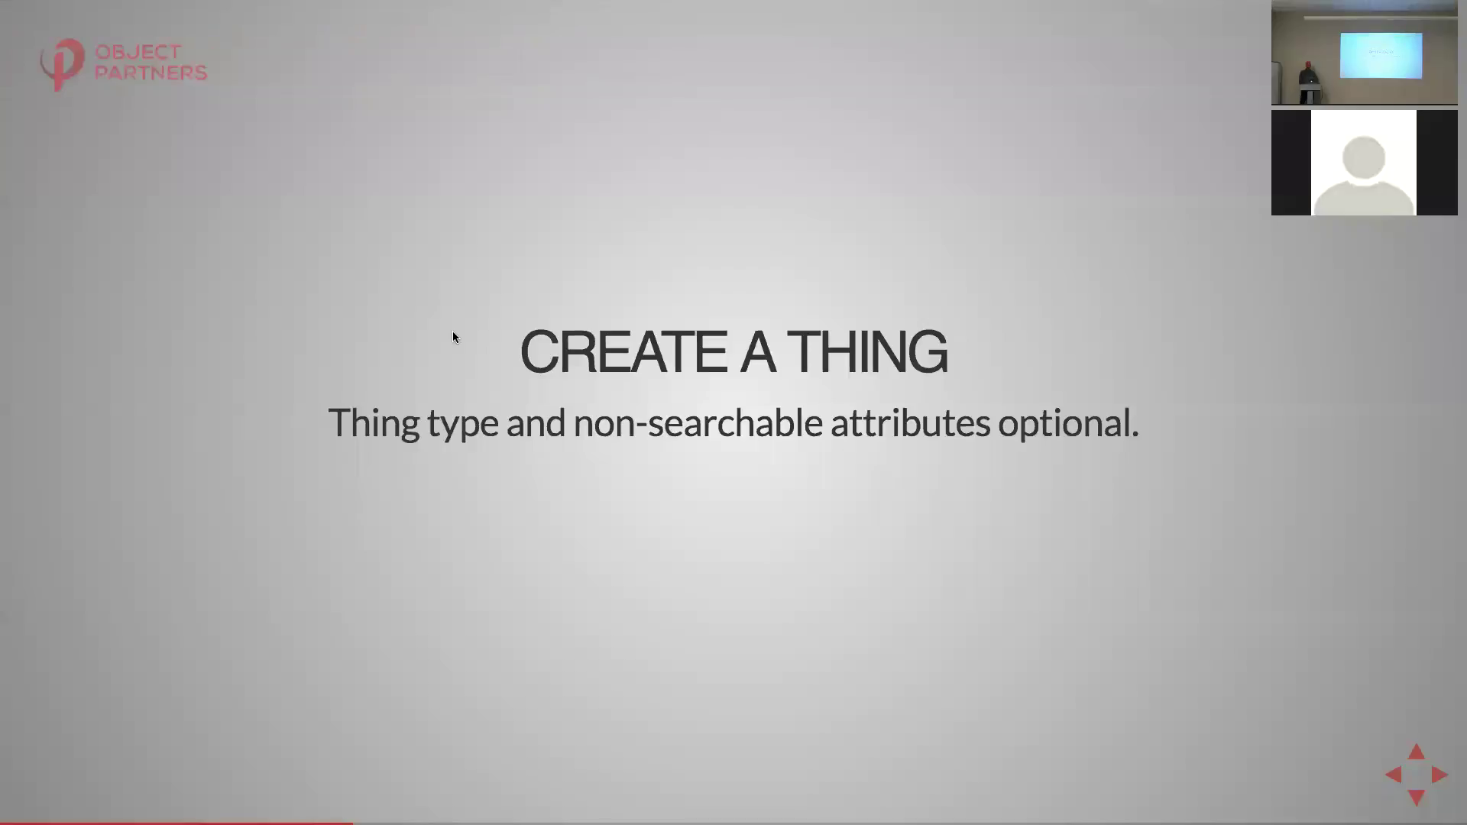
{"action": "key", "text": "Down"}
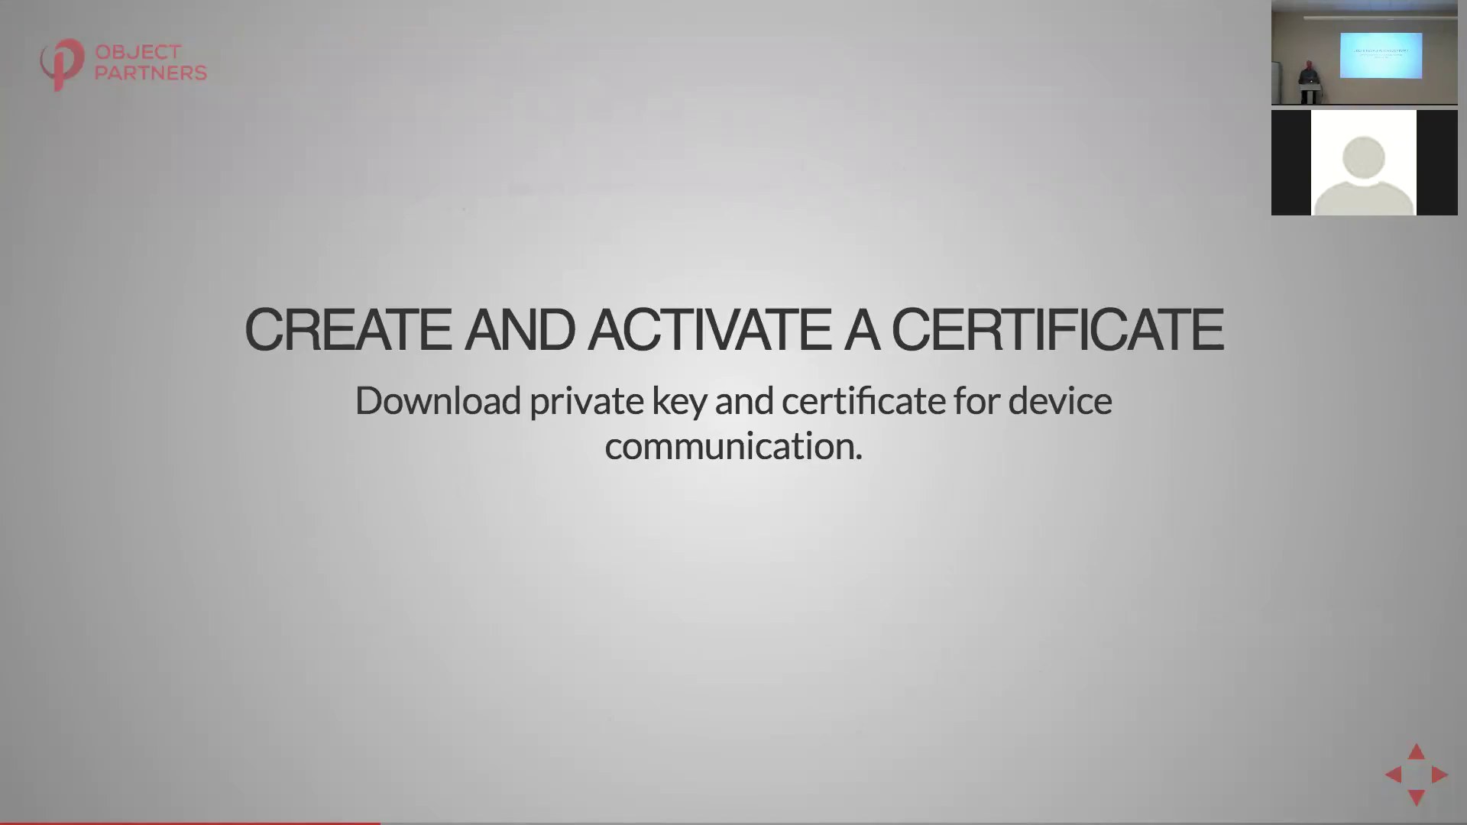
- Glance at the aws-iot-sample GitHub repository, and return to the AWS IoT resources with the SampleDevice details in view
{"action": "mouse_move", "coordinate": [306, 6]}
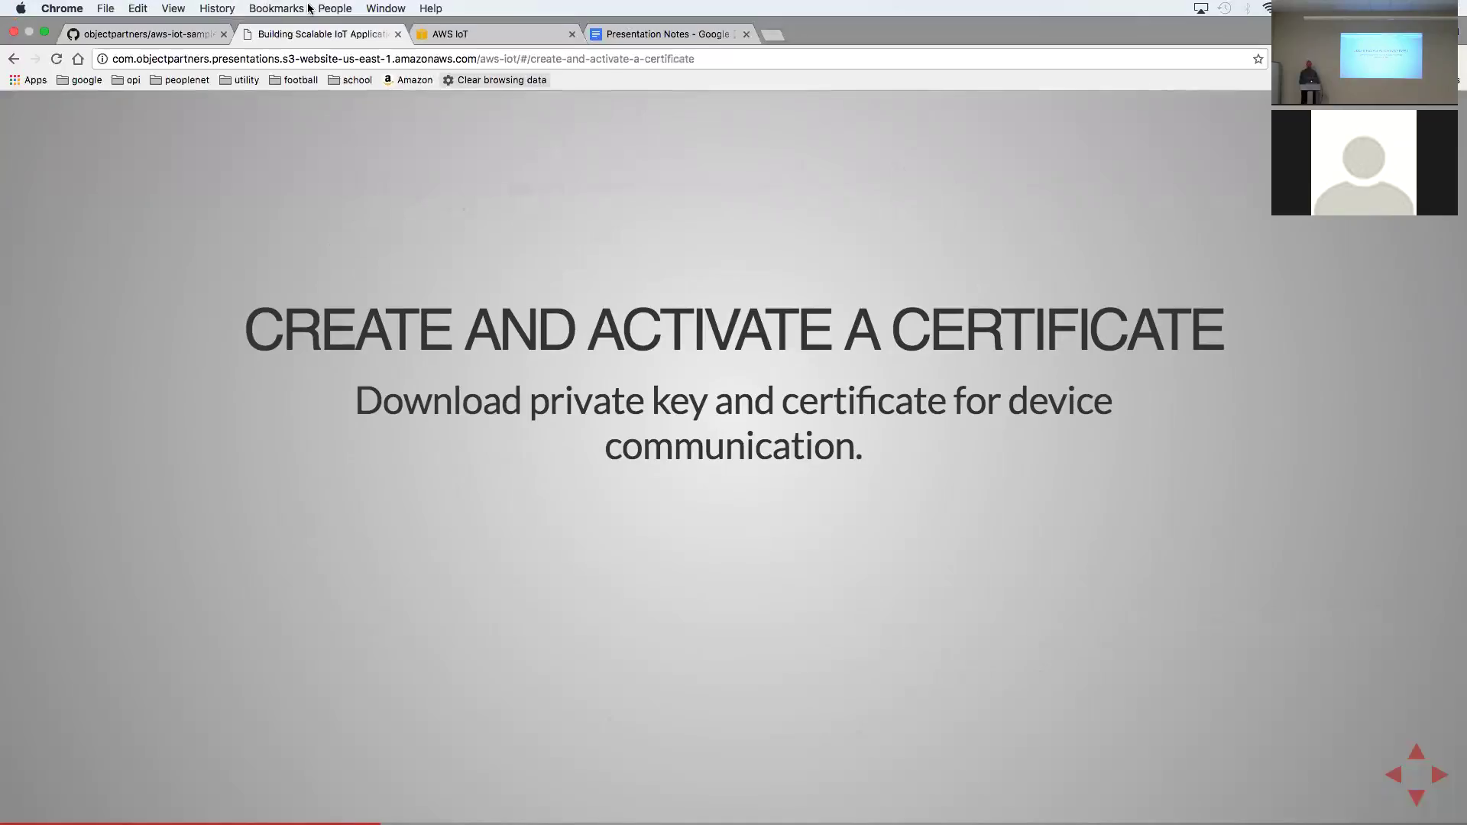
{"action": "left_click", "coordinate": [170, 36]}
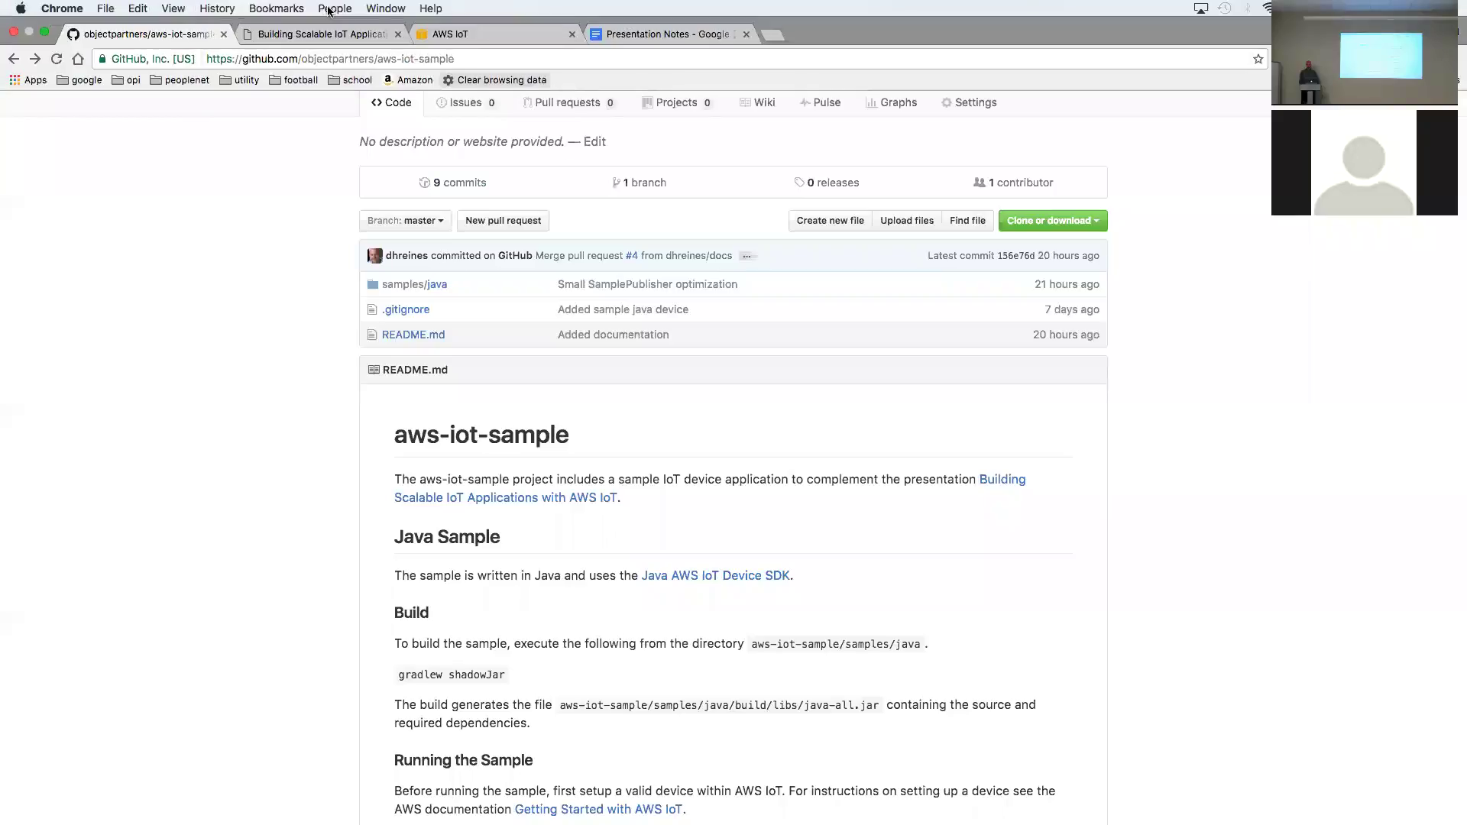
{"action": "left_click", "coordinate": [494, 34]}
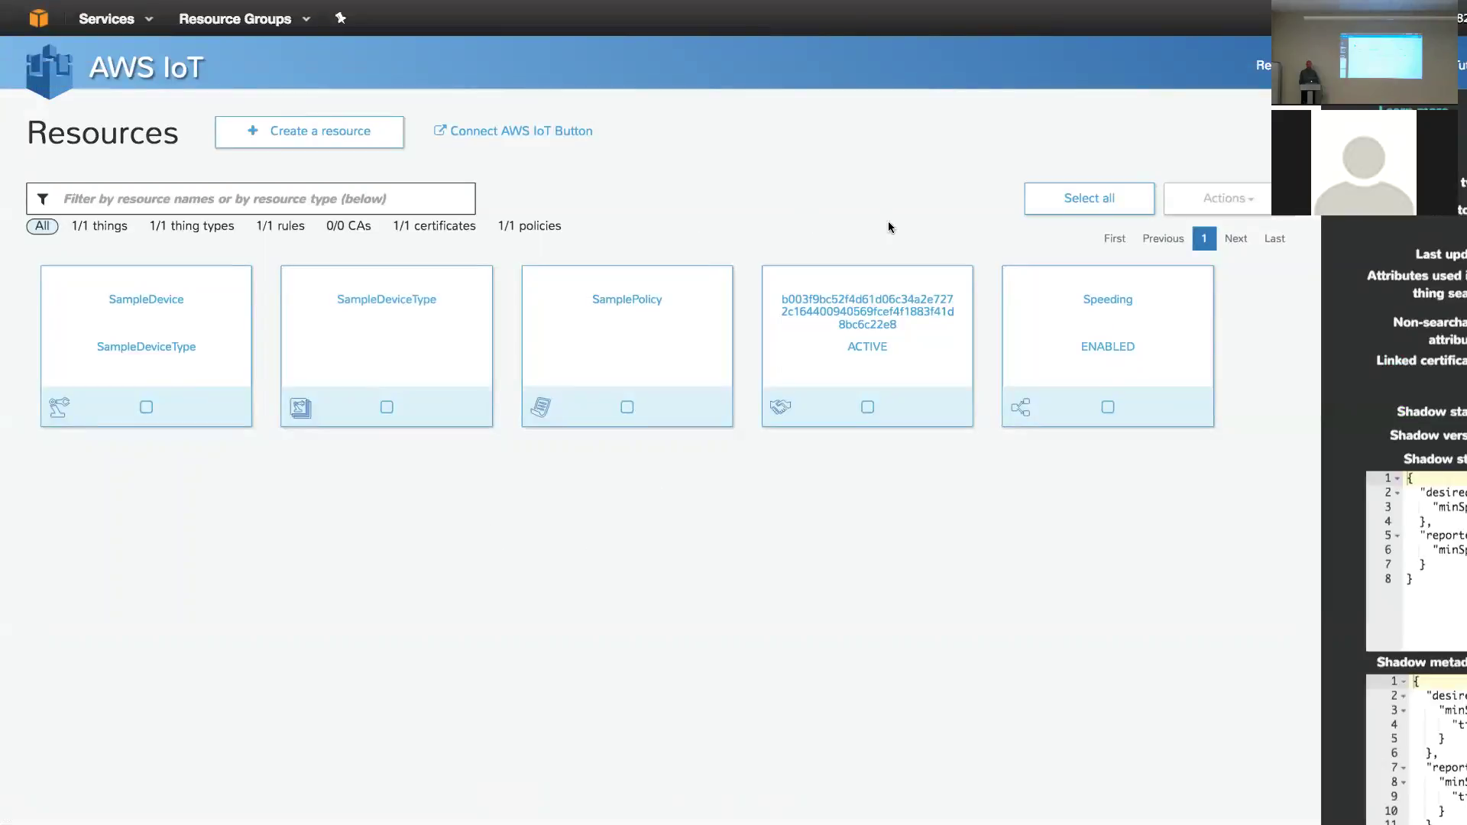
{"action": "scroll", "coordinate": [708, 213], "scroll_direction": "right", "scroll_amount": 5}
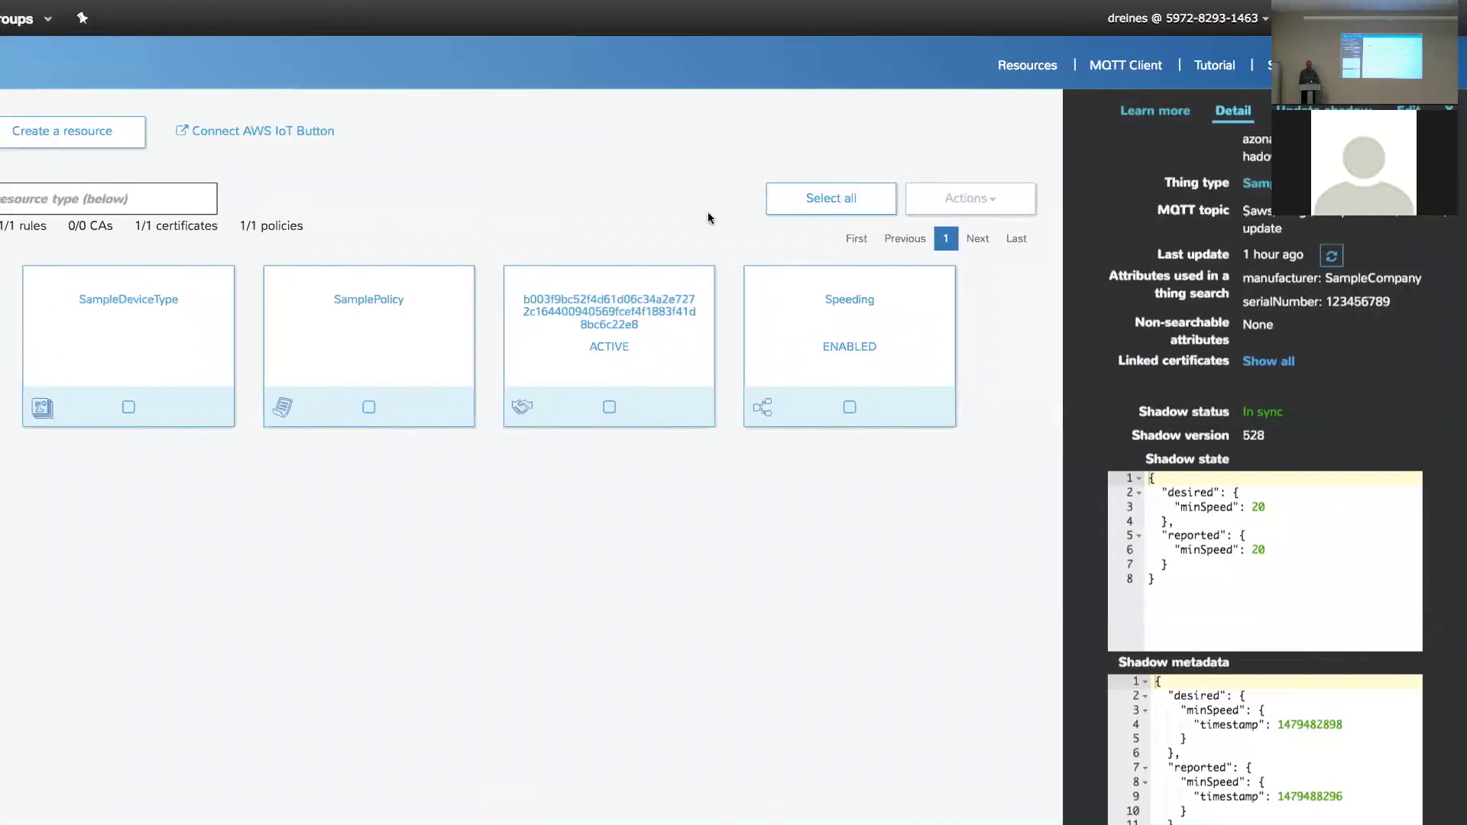
- Open the active certificate's details, and bring up the options for creating a new certificate
{"action": "left_click", "coordinate": [609, 306]}
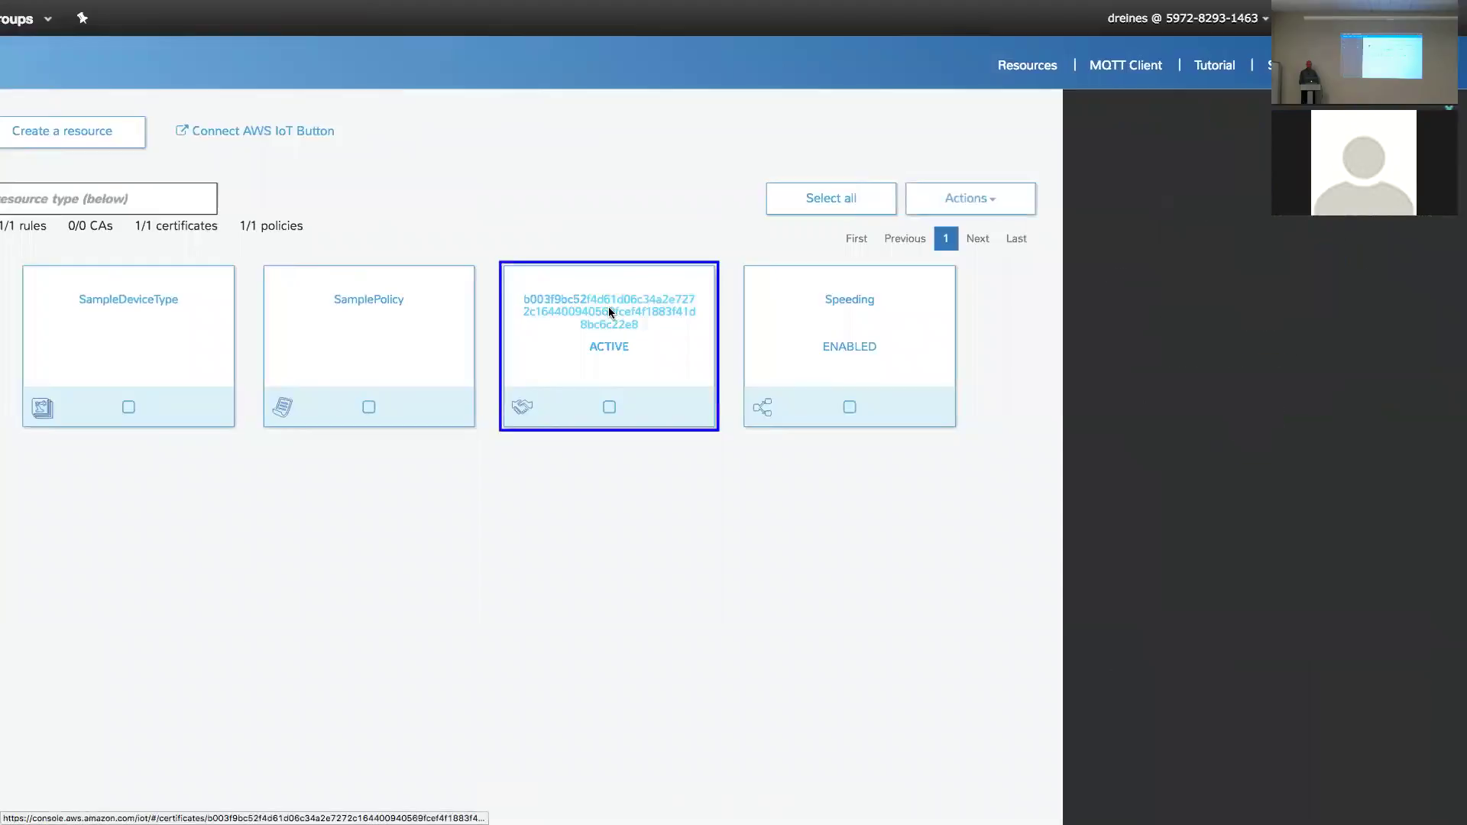
{"action": "scroll", "coordinate": [550, 246], "scroll_direction": "left", "scroll_amount": 5}
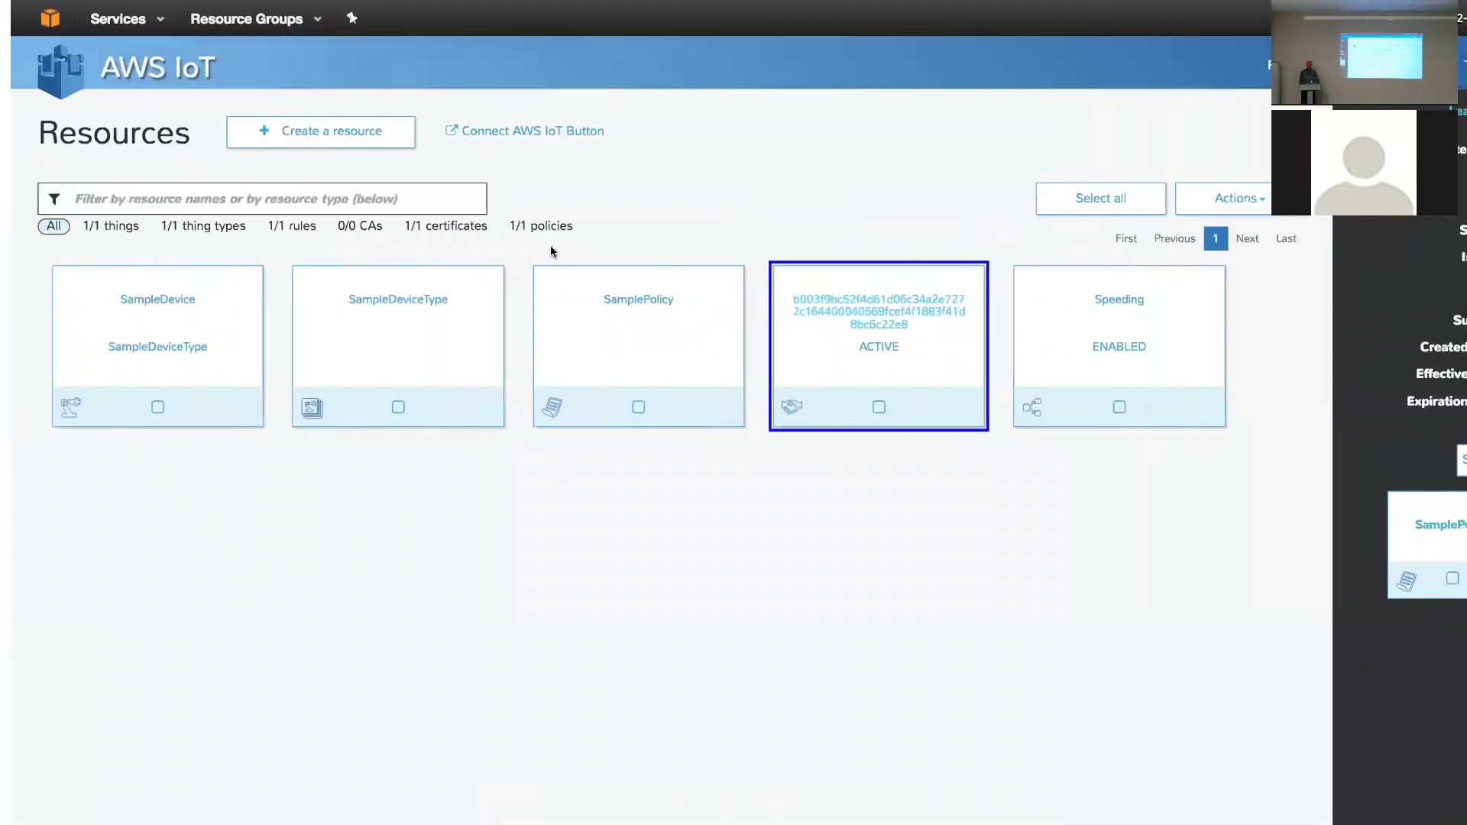
{"action": "left_click", "coordinate": [311, 138]}
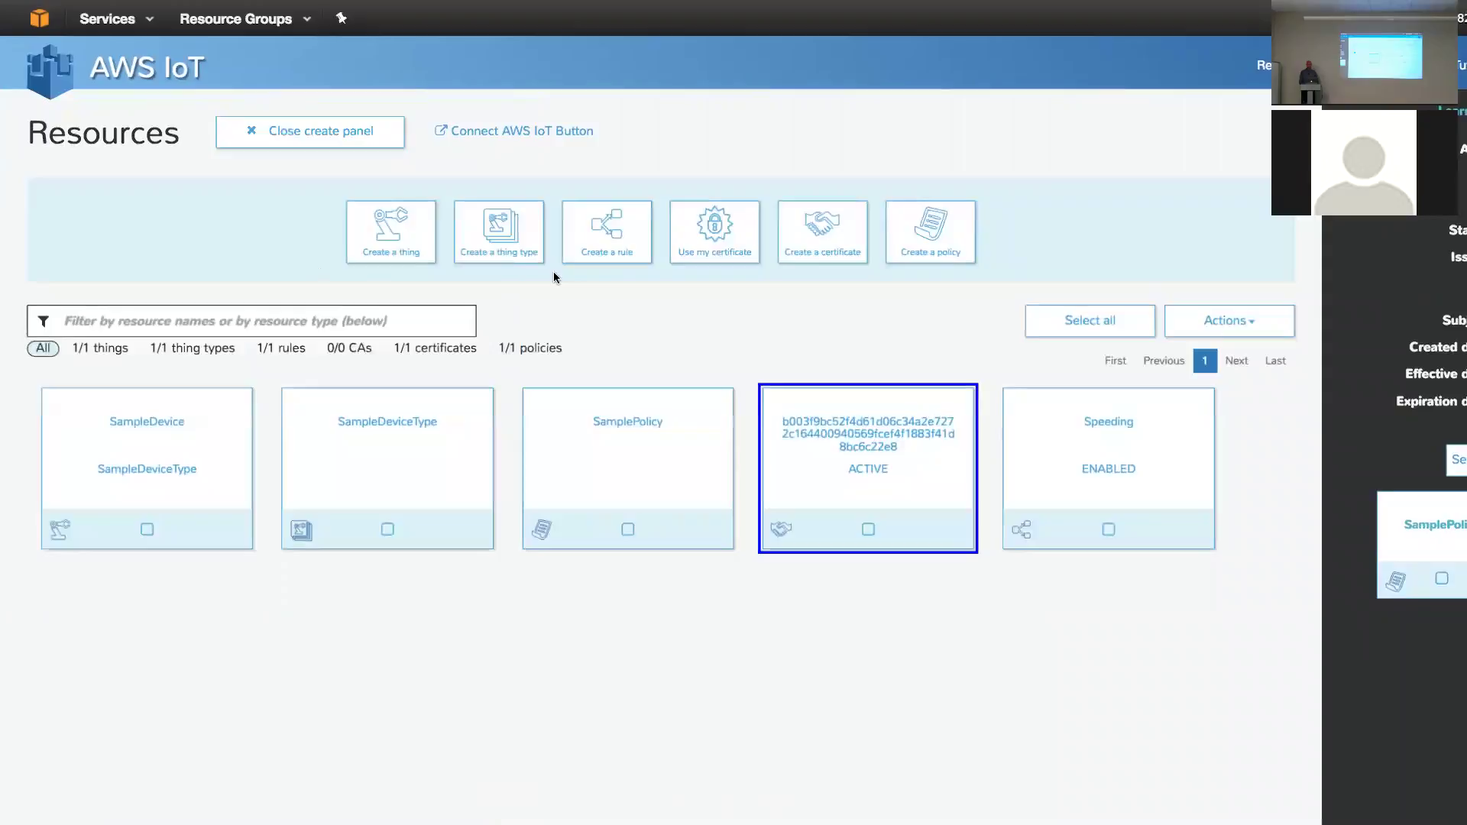
{"action": "left_click", "coordinate": [803, 236]}
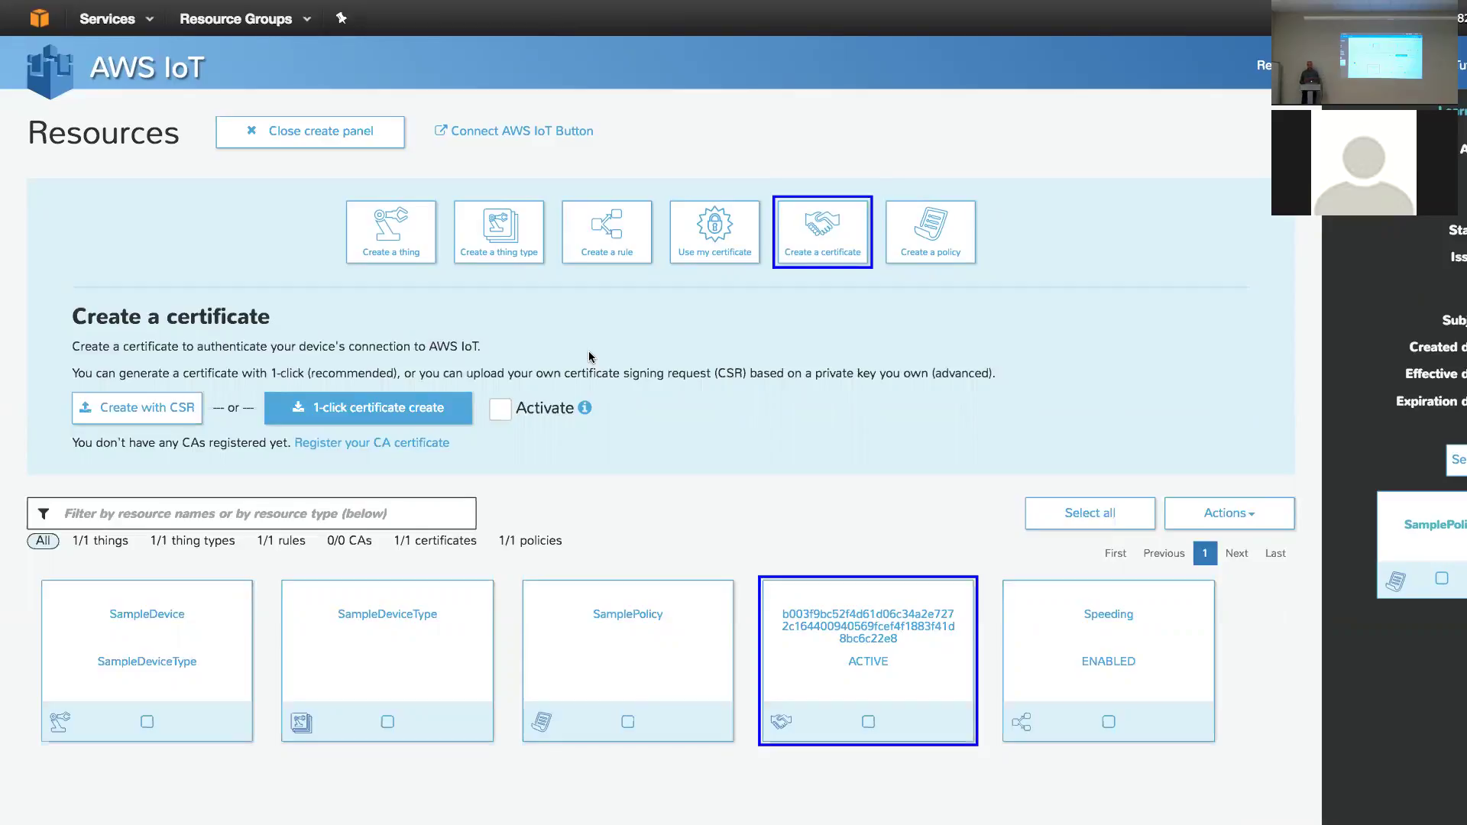
{"action": "key", "text": "ctrl+Left"}
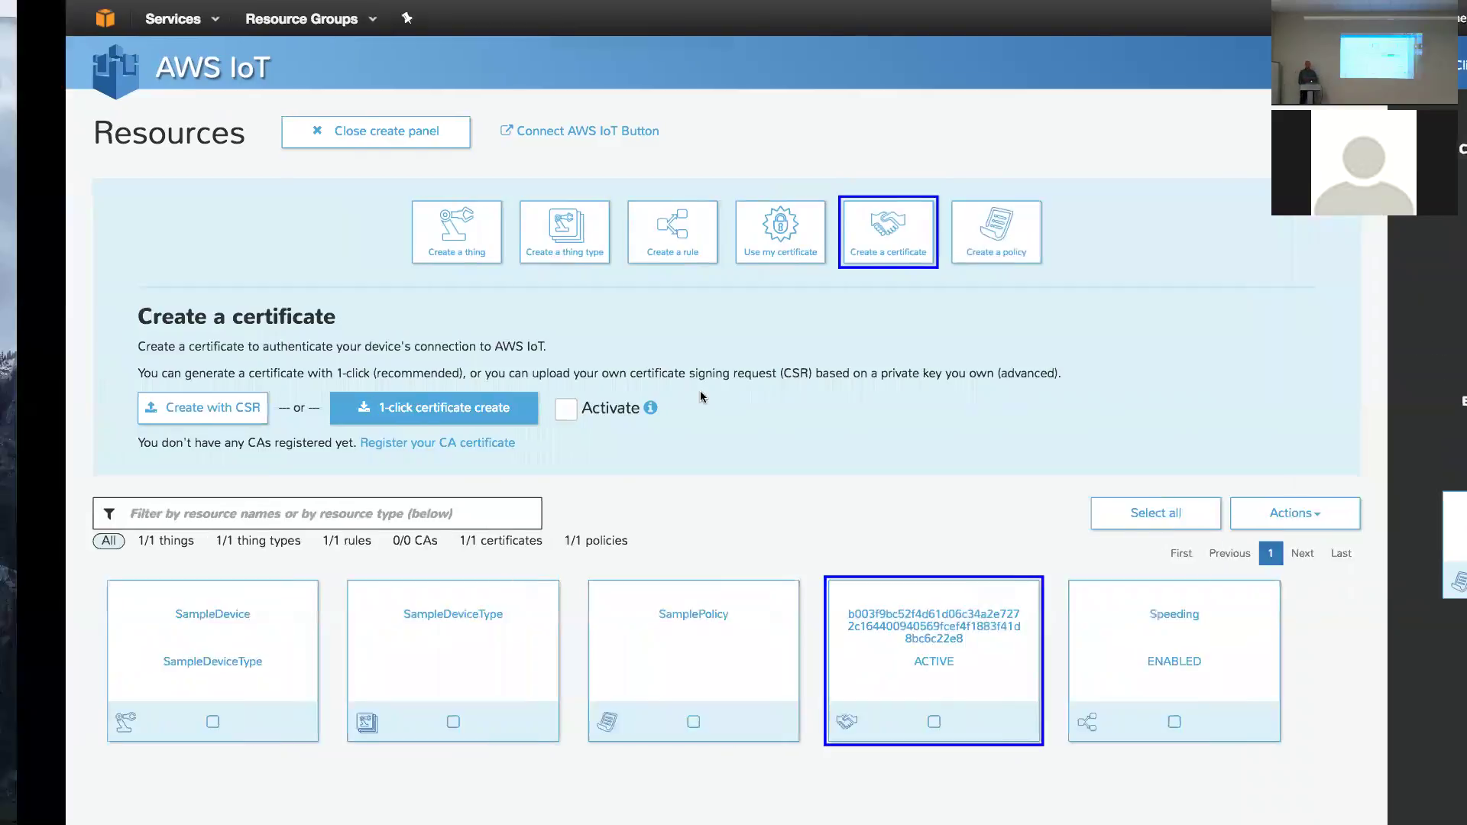
{"action": "key", "text": "ctrl+Right"}
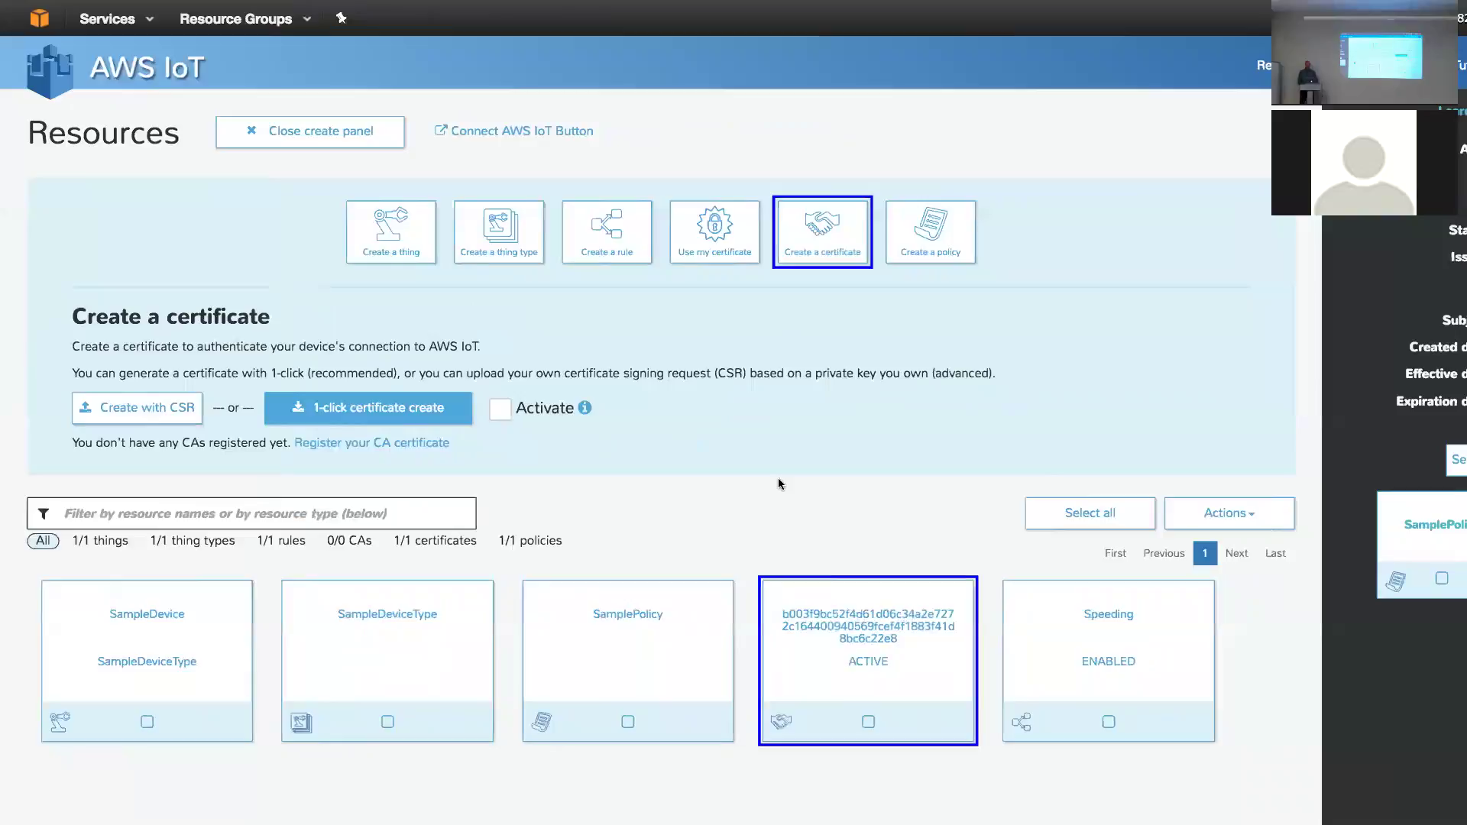
- Examine the active certificate's details along with its attached policy and device
{"action": "scroll", "coordinate": [900, 414], "scroll_direction": "right", "scroll_amount": 5}
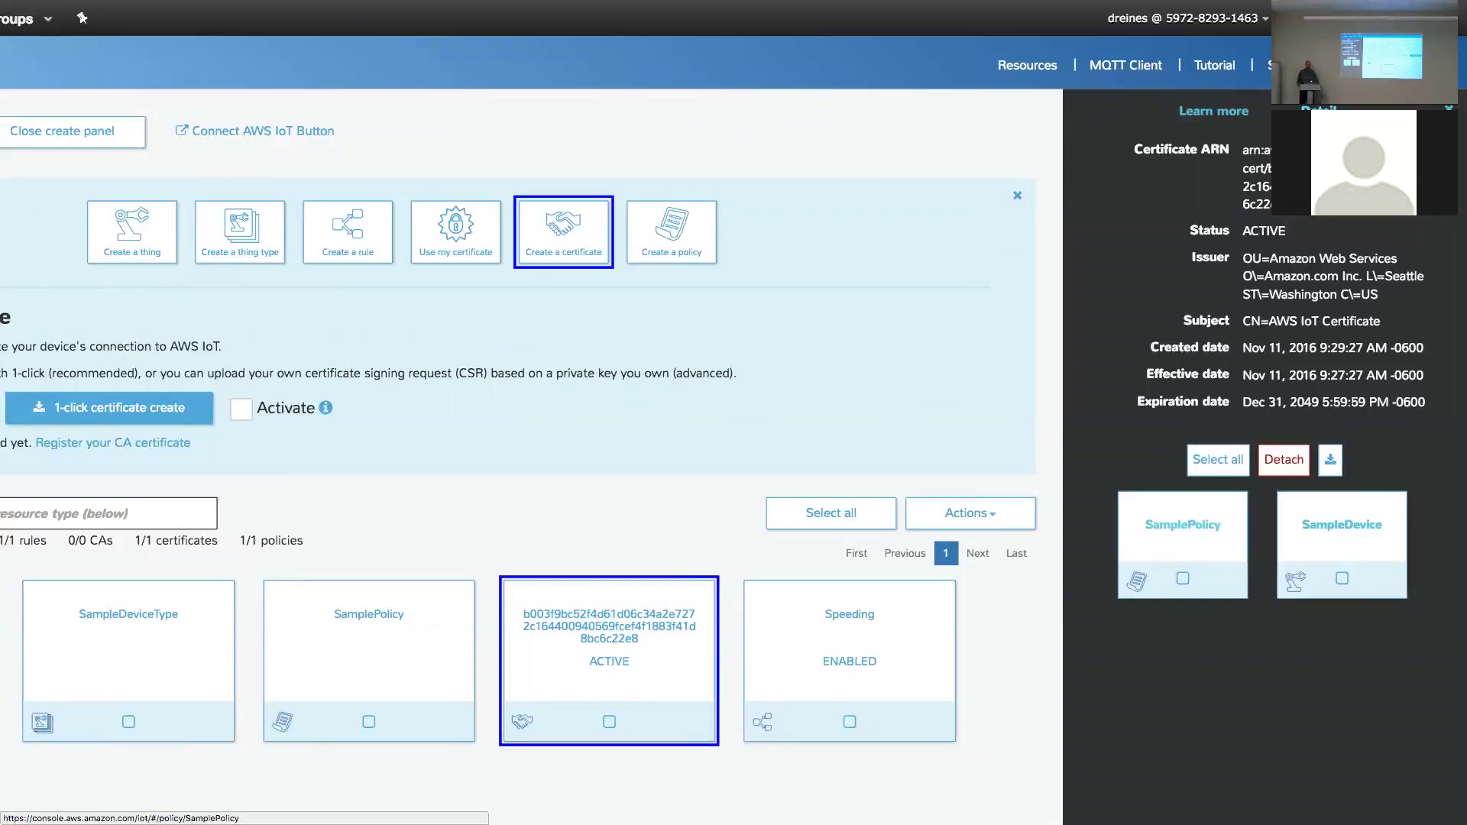
{"action": "scroll", "coordinate": [703, 353], "scroll_direction": "left", "scroll_amount": 5}
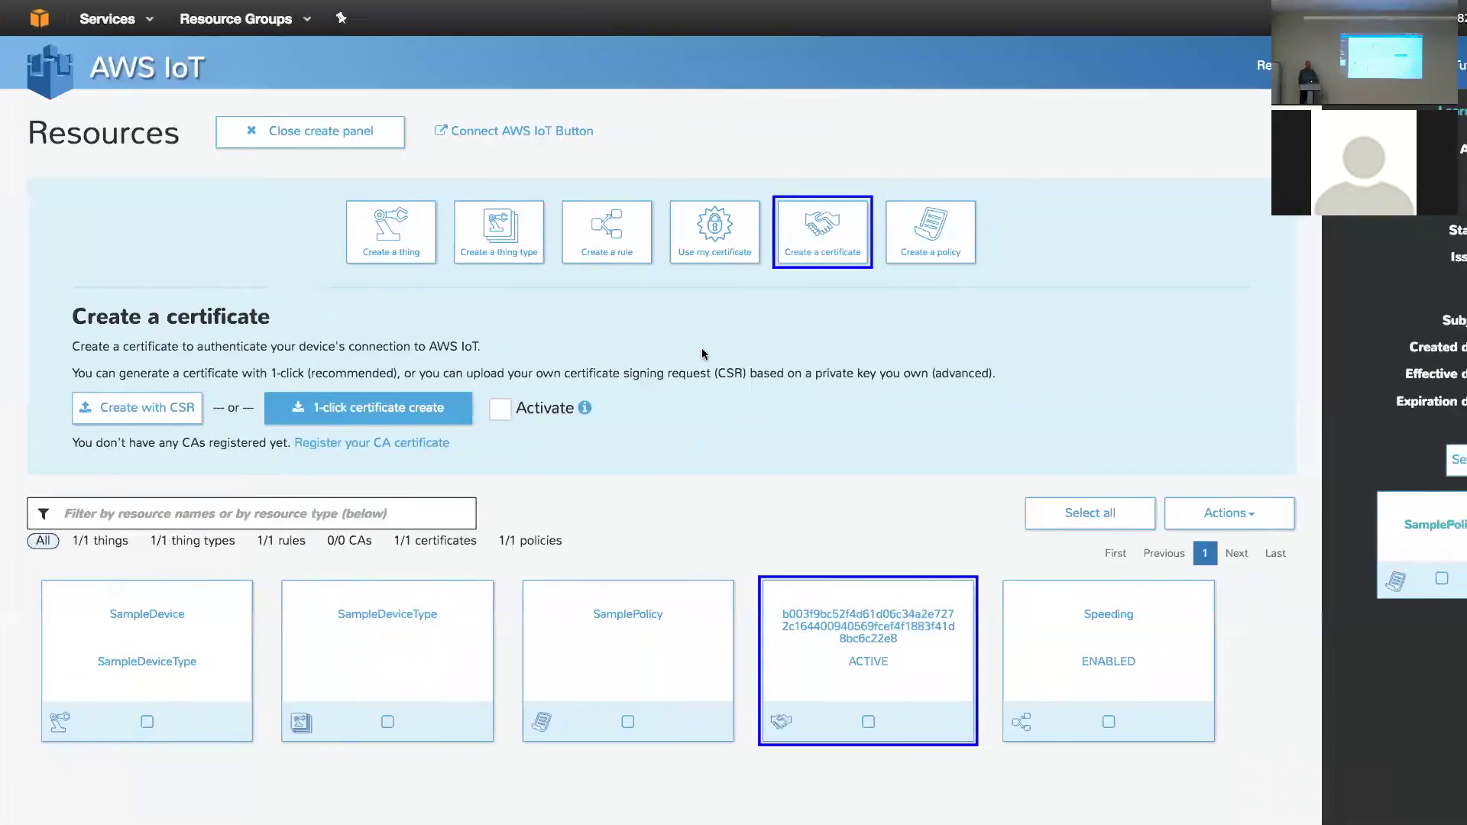
{"action": "scroll", "coordinate": [948, 371], "scroll_direction": "right", "scroll_amount": 3}
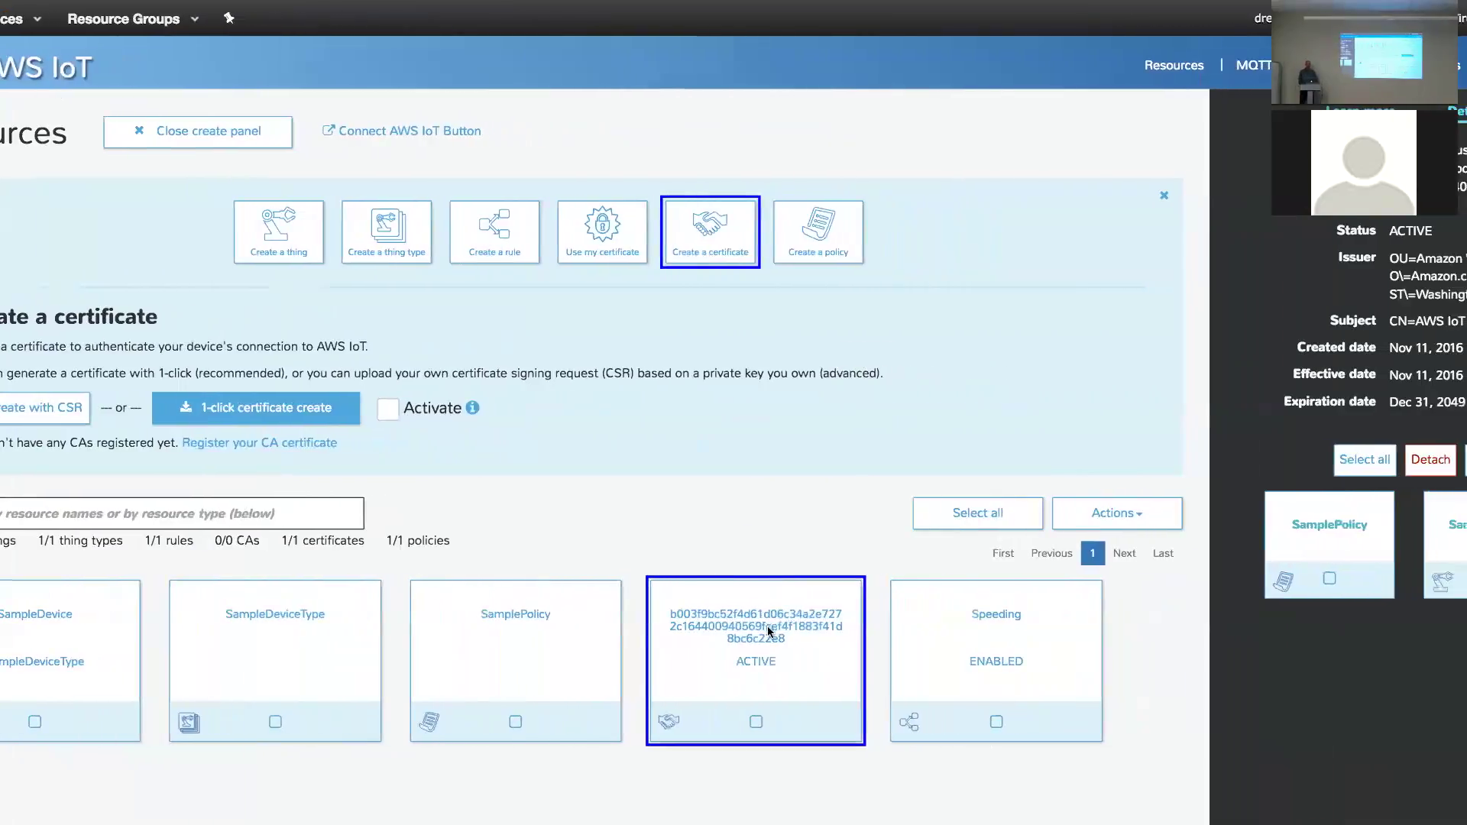
{"action": "scroll", "coordinate": [1023, 531], "scroll_direction": "right", "scroll_amount": 4}
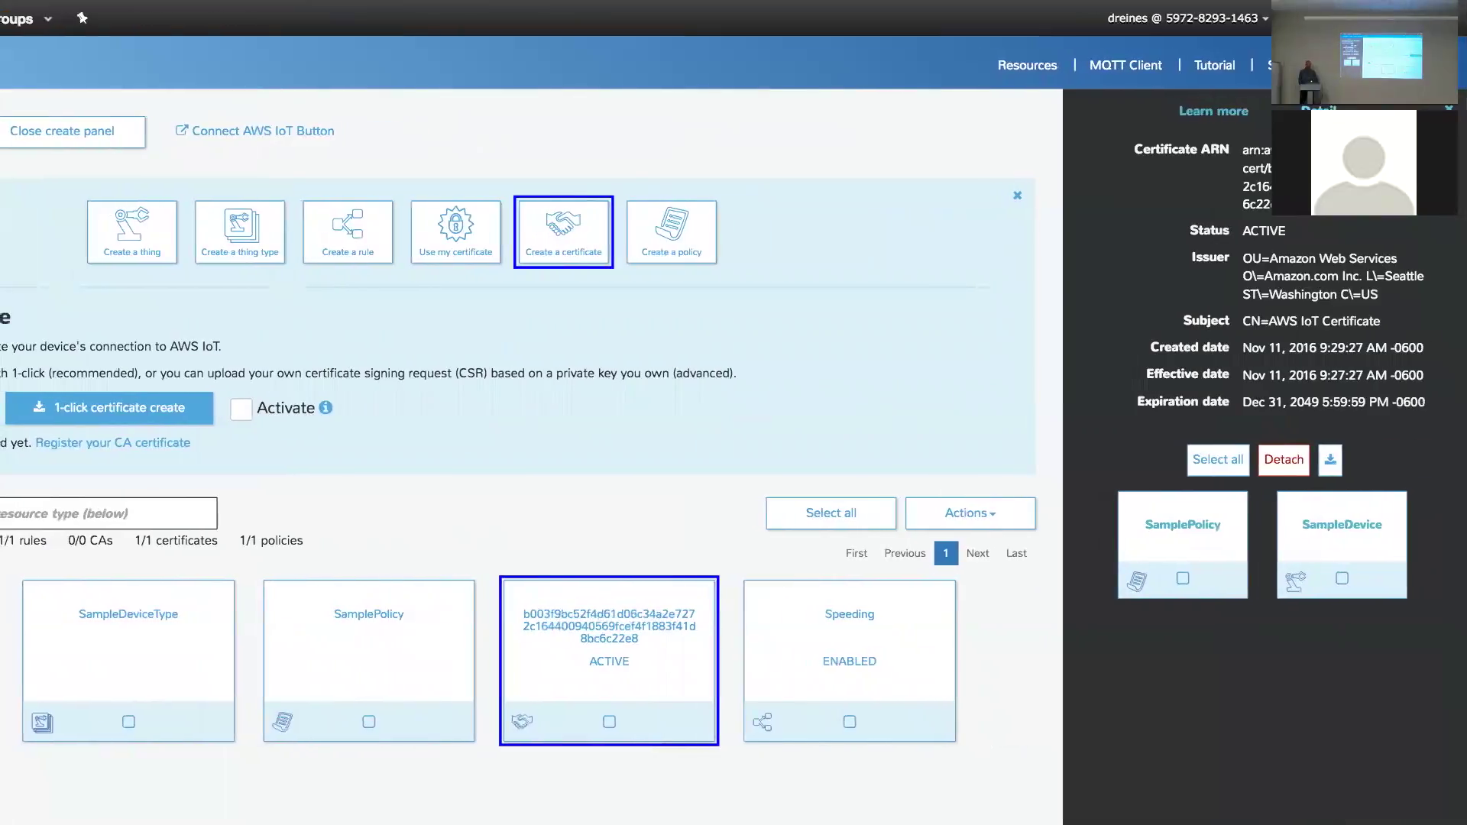
{"action": "left_click", "coordinate": [1006, 522]}
{"action": "left_click", "coordinate": [655, 496]}
- Switch to the presentation and advance to the Create a Policy slide
{"action": "key", "text": "super+Tab"}
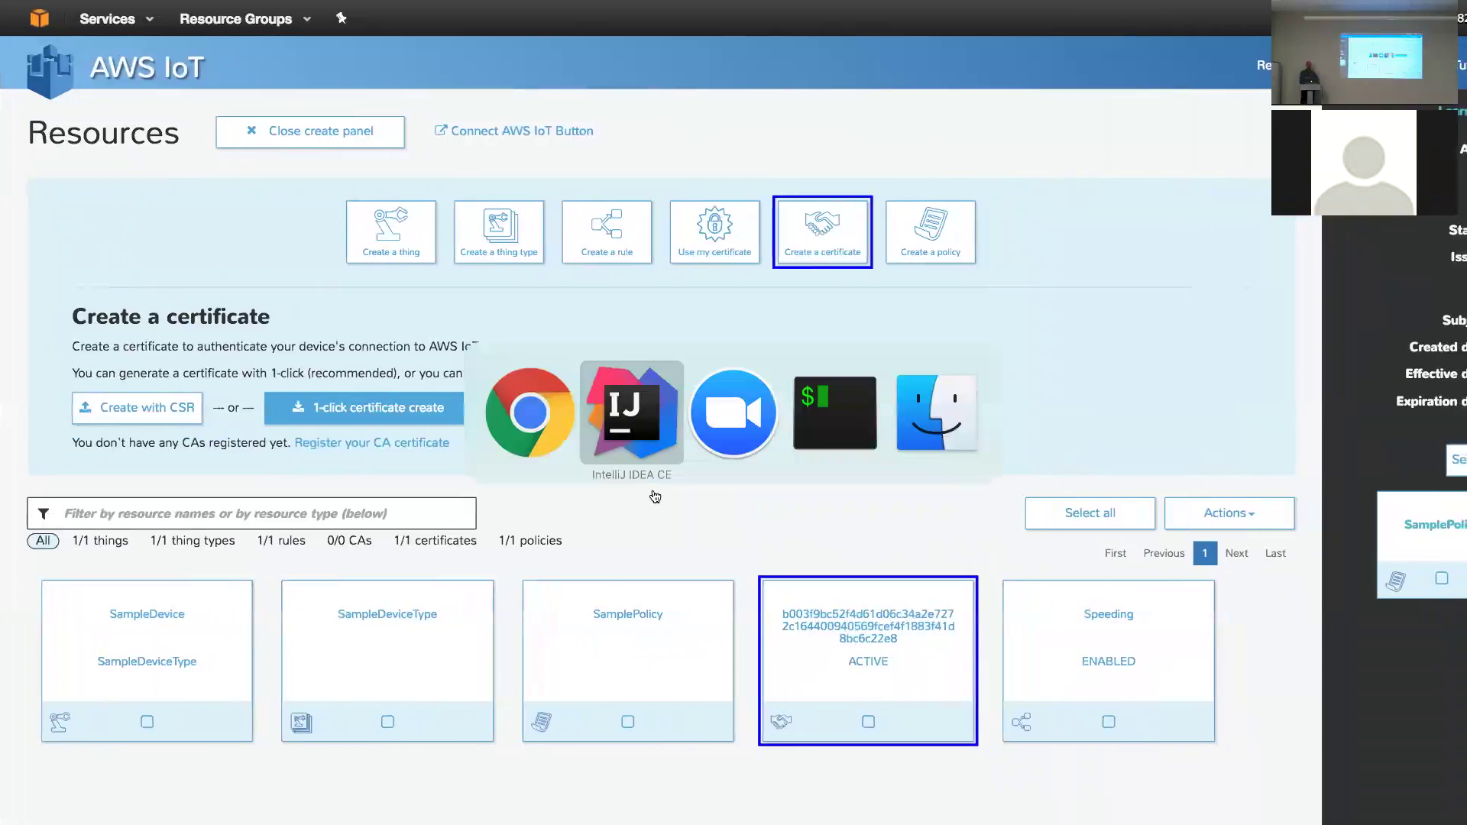
{"action": "key", "text": "super+shift+Tab"}
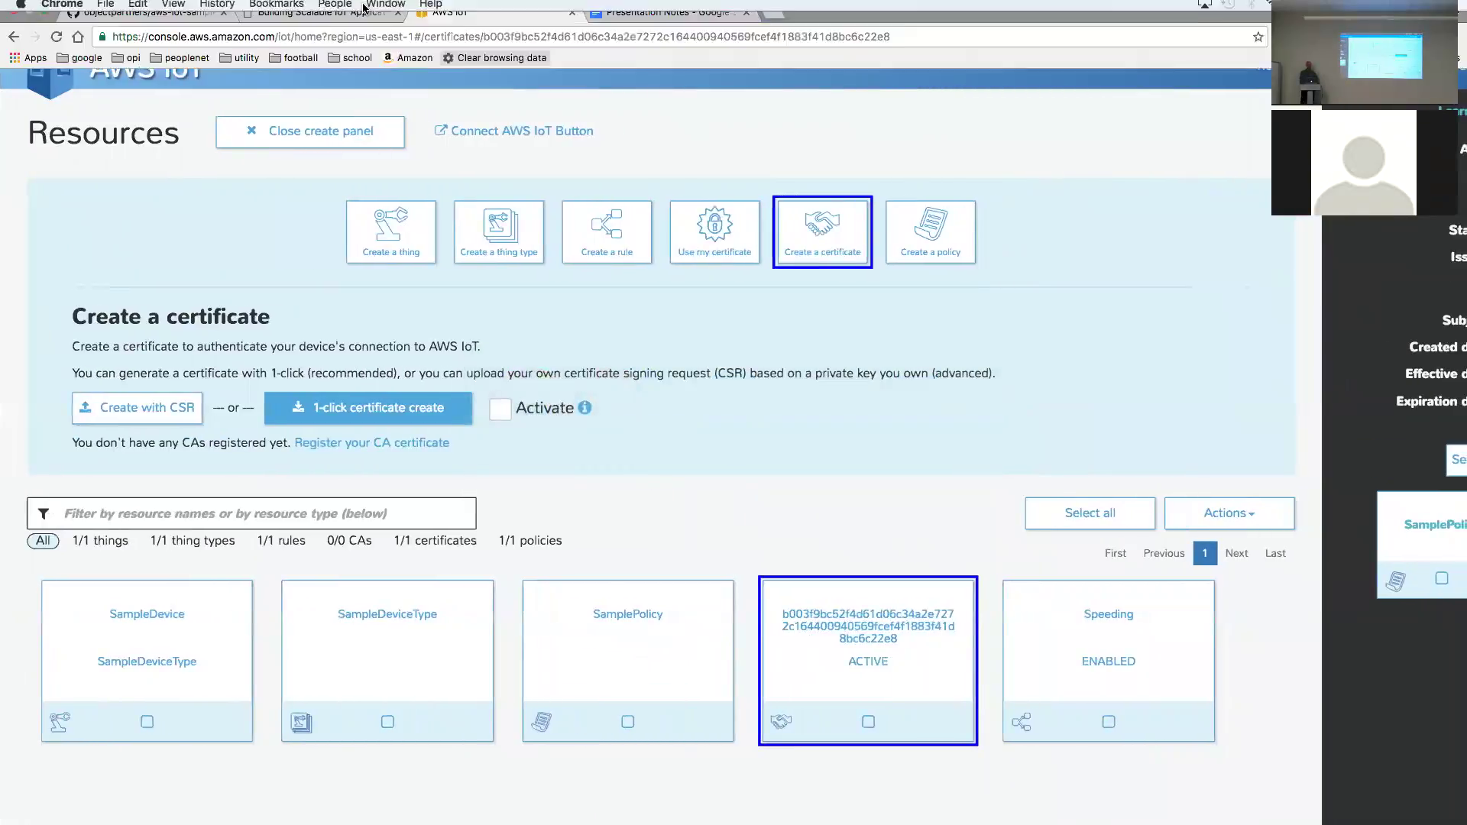
{"action": "left_click", "coordinate": [339, 35]}
{"action": "key", "text": "Down"}
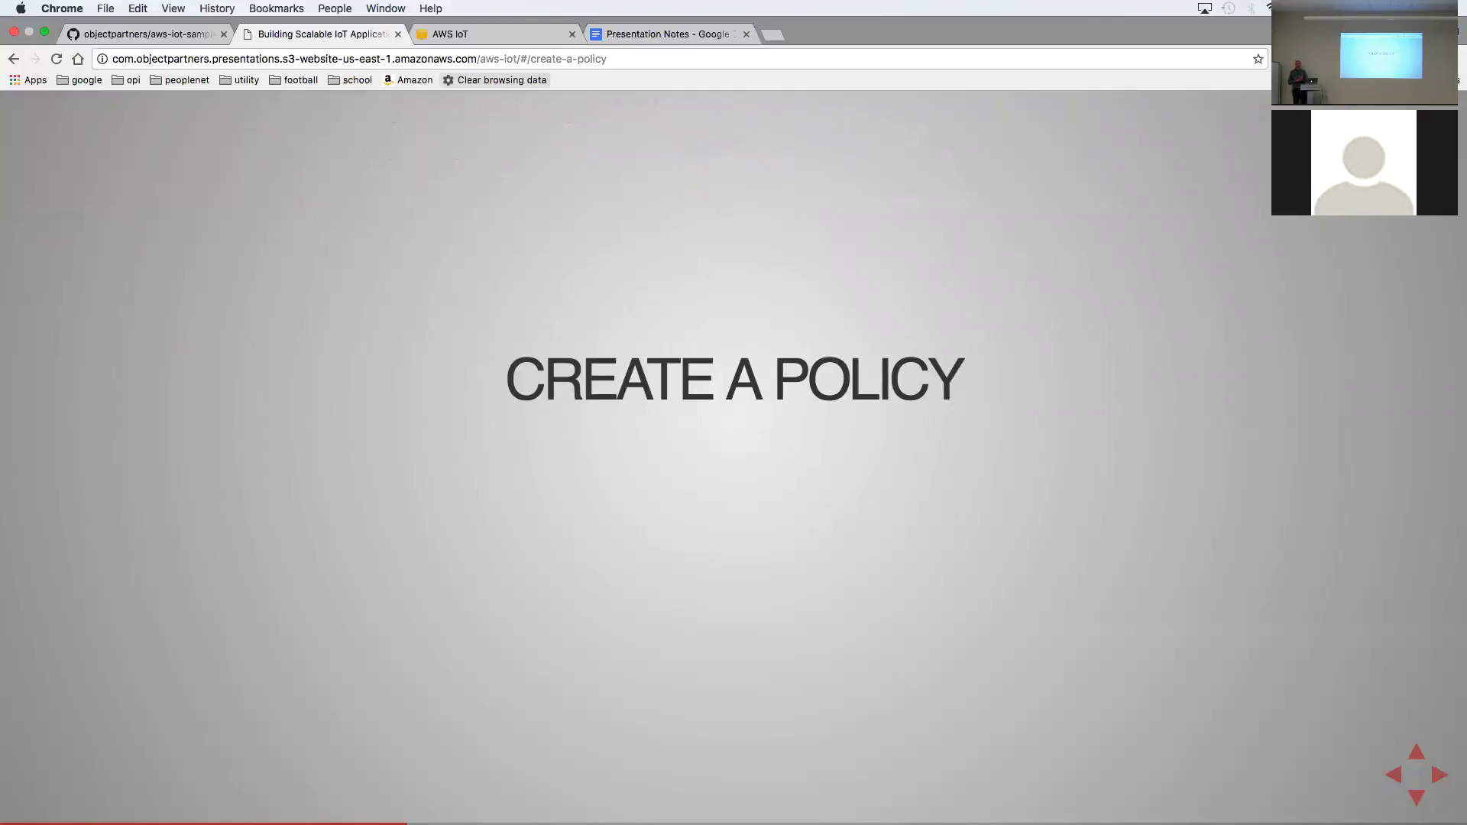
- Return to the AWS IoT resources and open the SamplePolicy details to view its policy document
{"action": "left_click", "coordinate": [513, 37]}
{"action": "key", "text": "ctrl+super+f"}
{"action": "scroll", "coordinate": [697, 529], "scroll_direction": "right", "scroll_amount": 4}
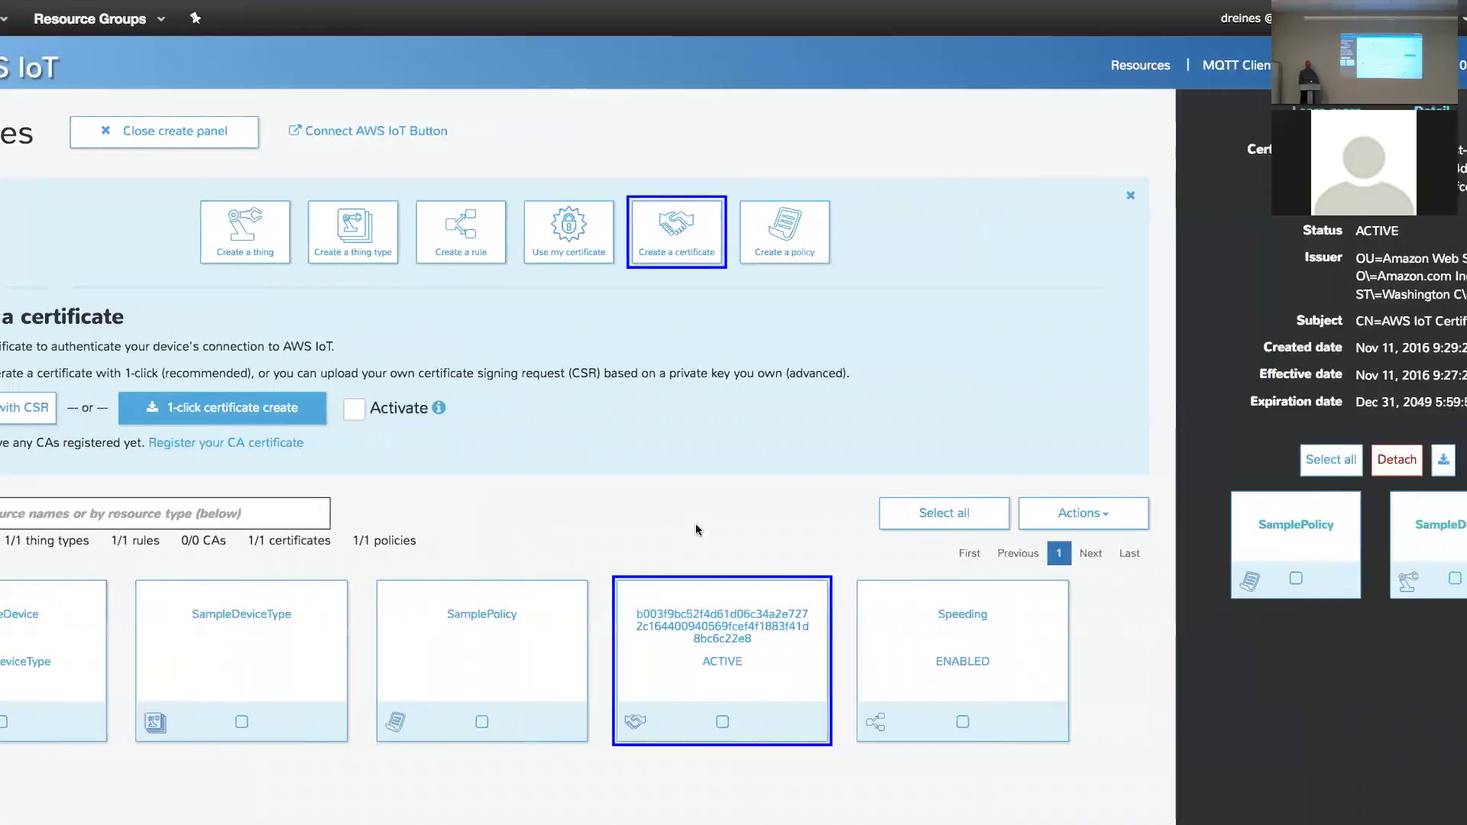
{"action": "scroll", "coordinate": [695, 529], "scroll_direction": "right", "scroll_amount": 2}
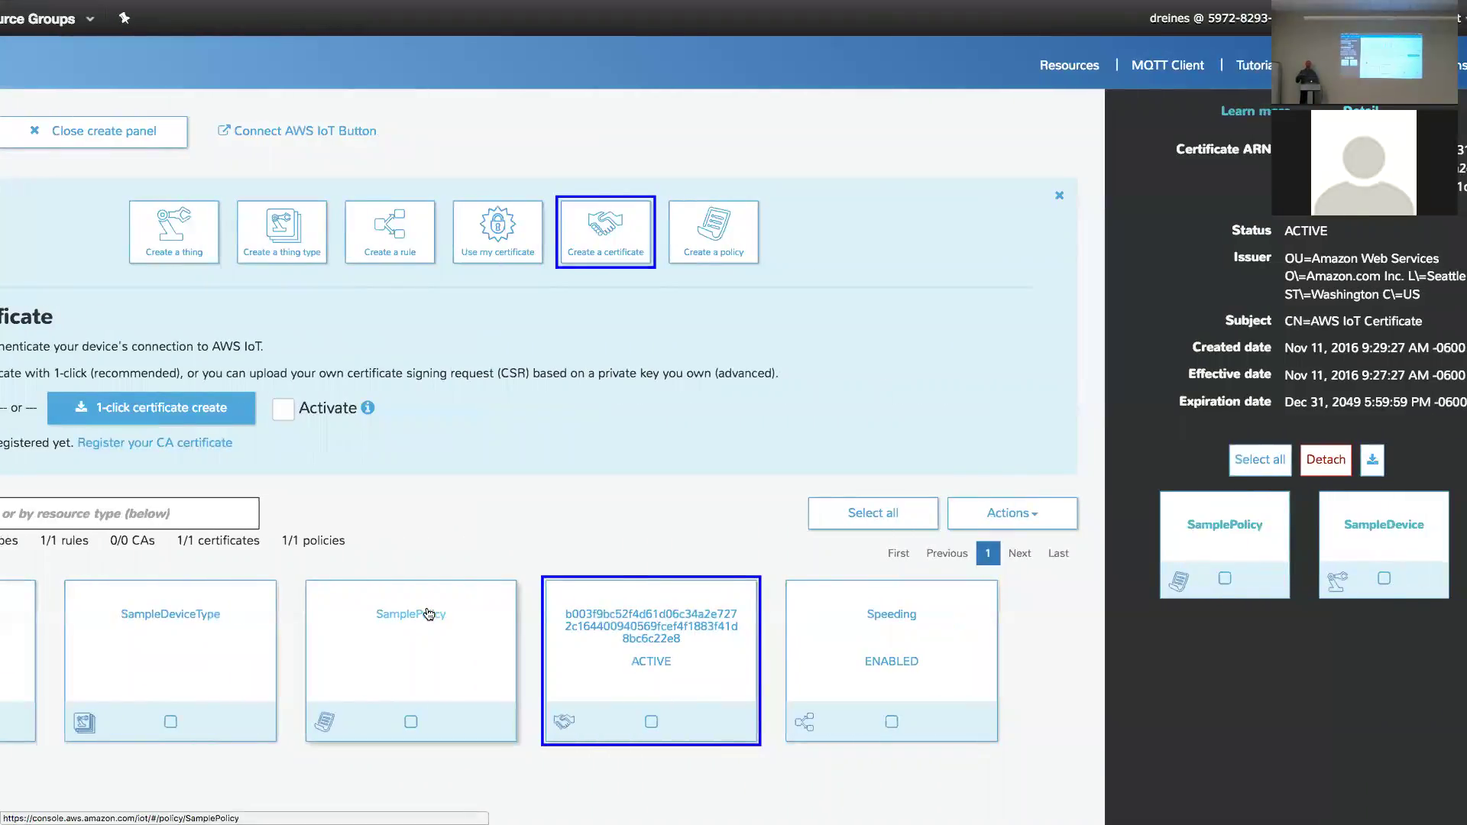
{"action": "left_click", "coordinate": [429, 614]}
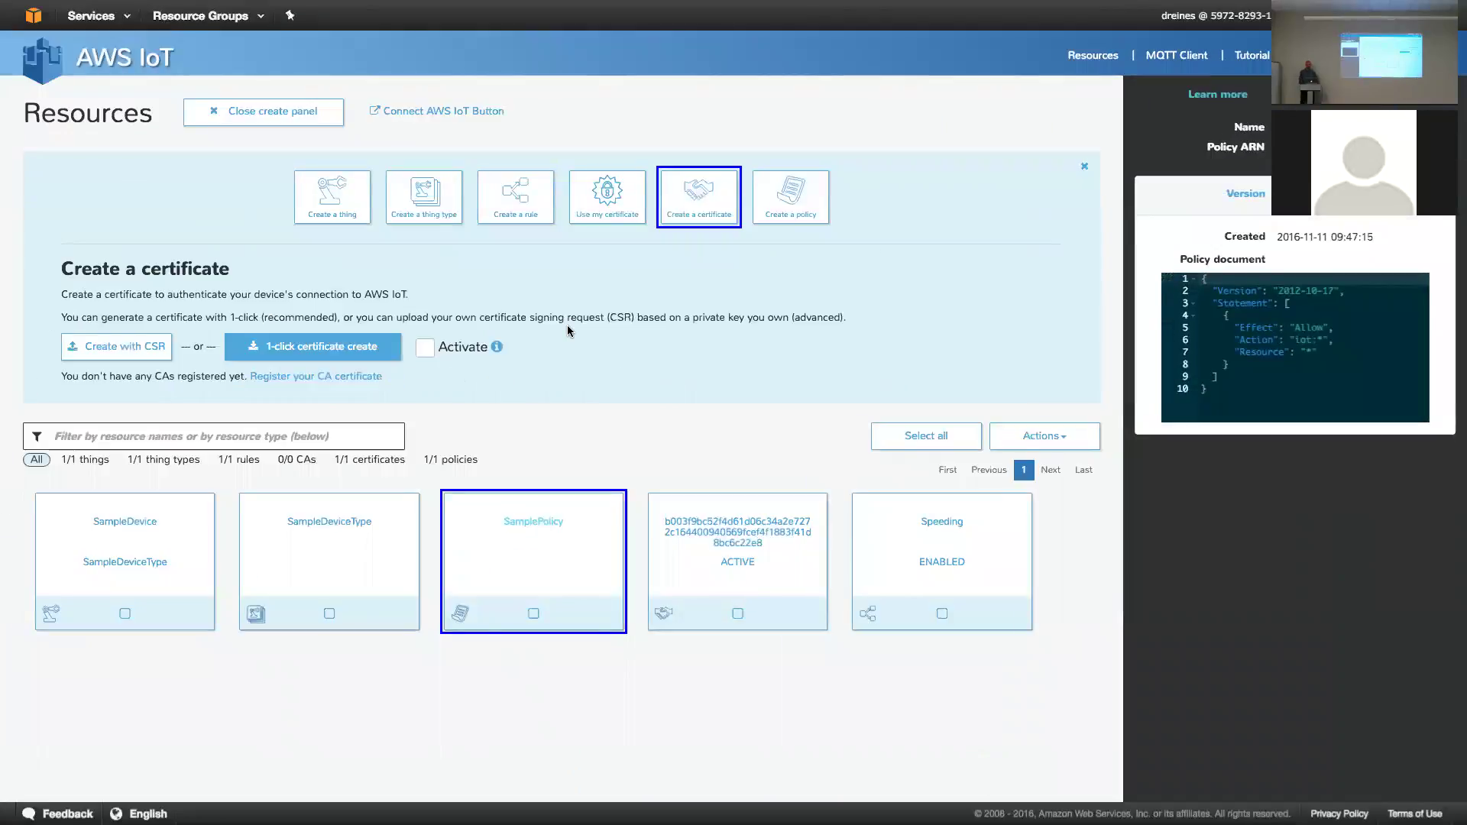
- Go back to the presentation and advance past Associate Certificate to the Understanding the Broker slide
{"action": "left_click", "coordinate": [325, 30]}
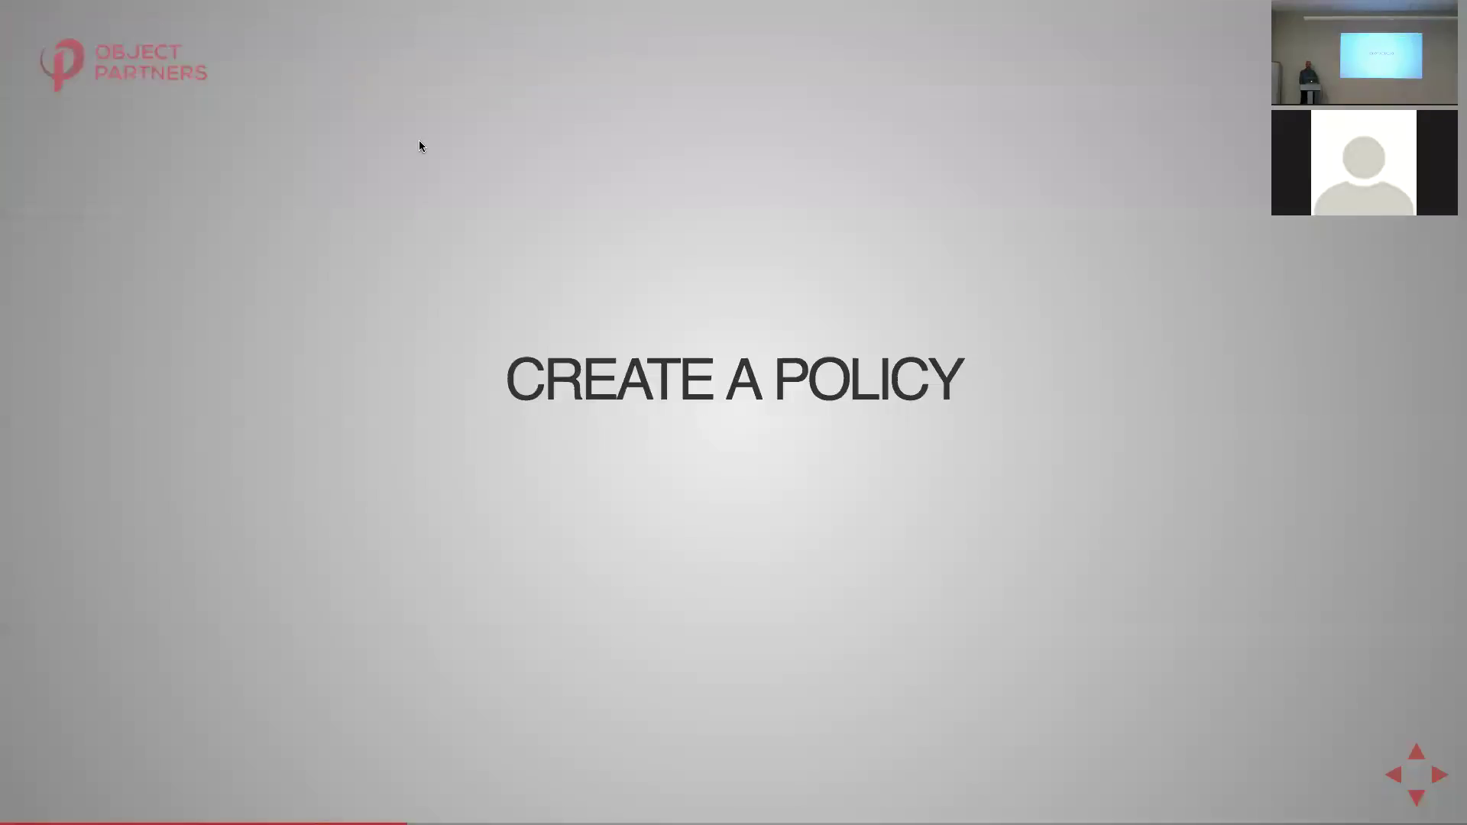
{"action": "key", "text": "Down"}
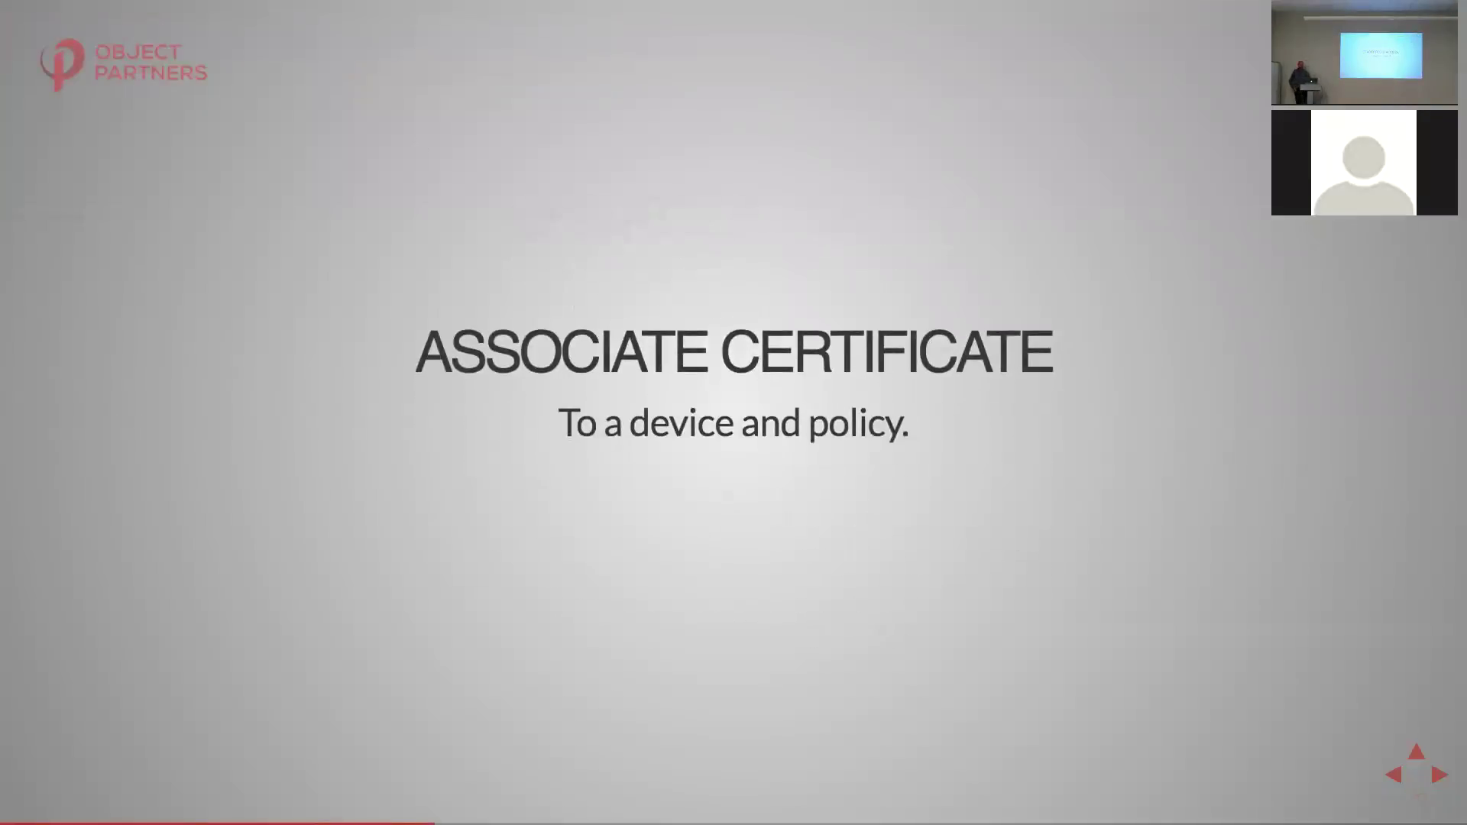
{"action": "key", "text": "Right"}
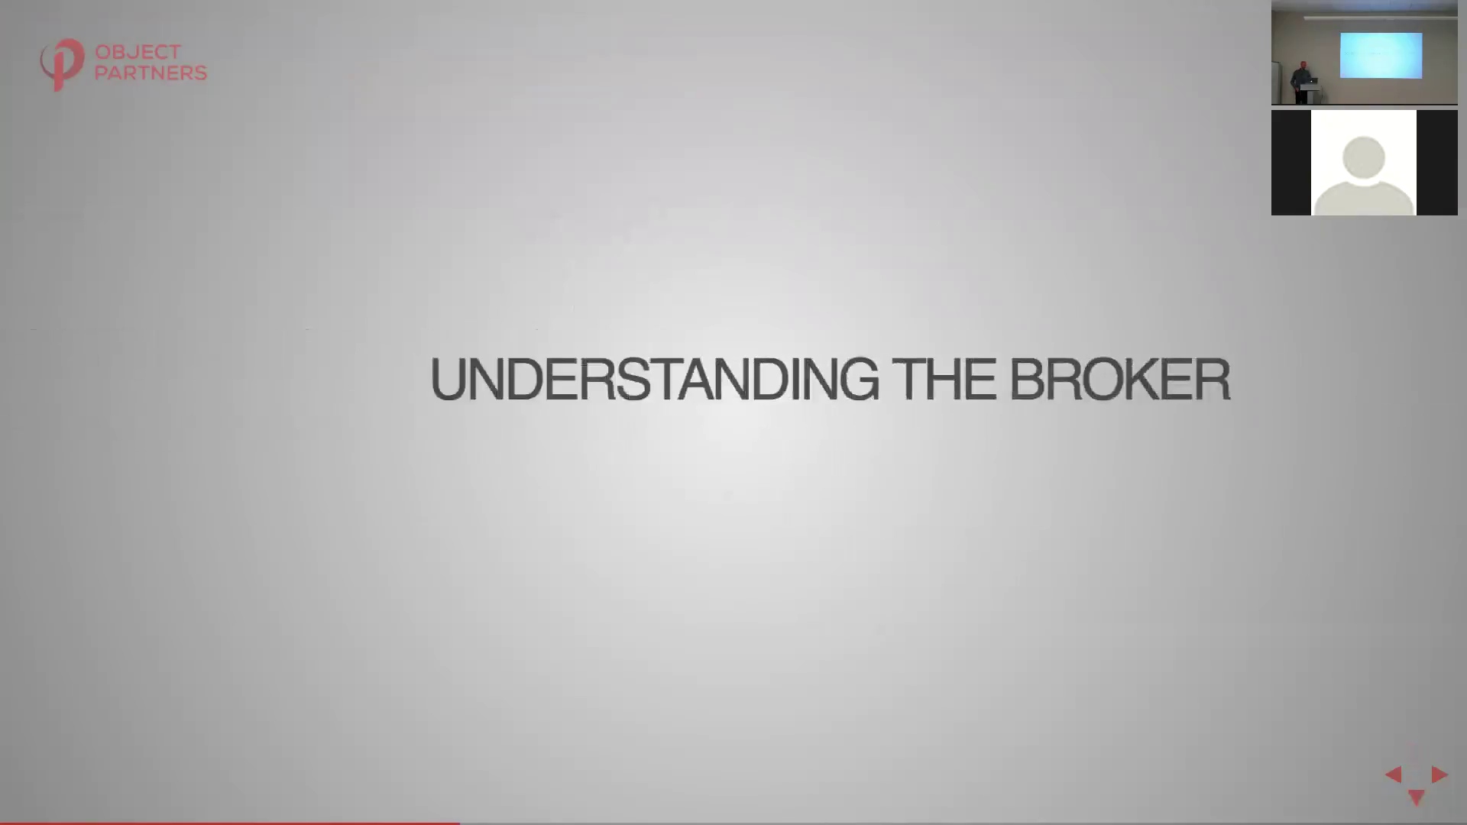